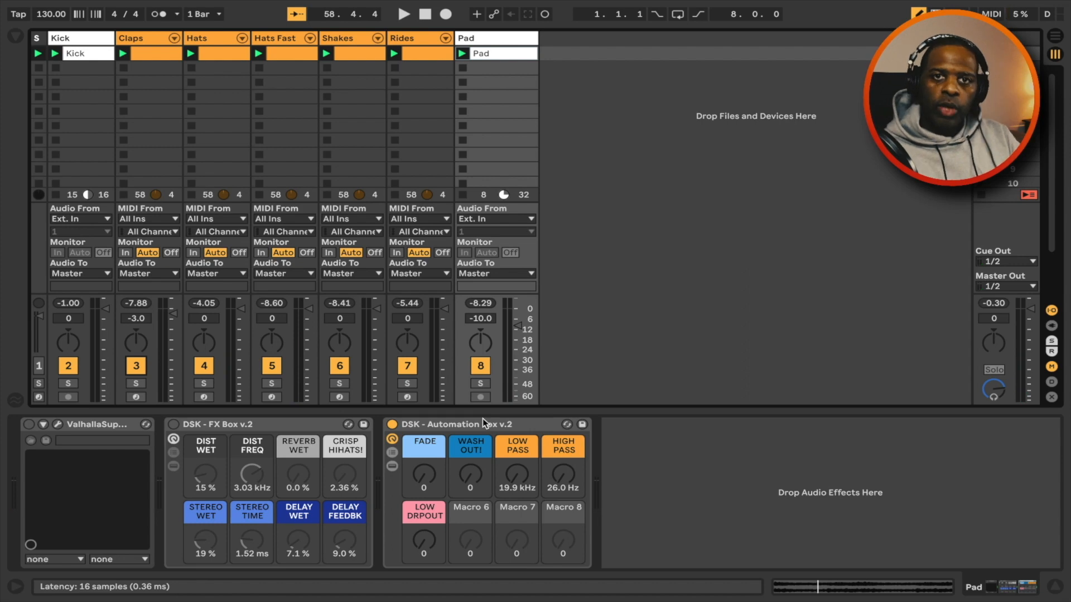
# Play back the full loop with all tracks, then stop playback
pyautogui.press('space')
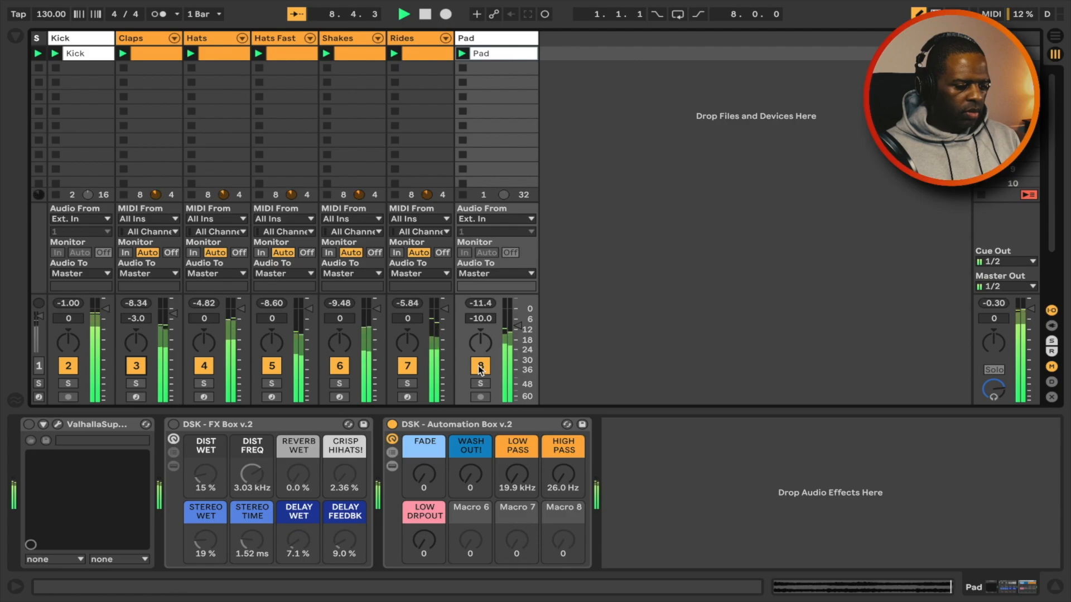
pyautogui.press('space')
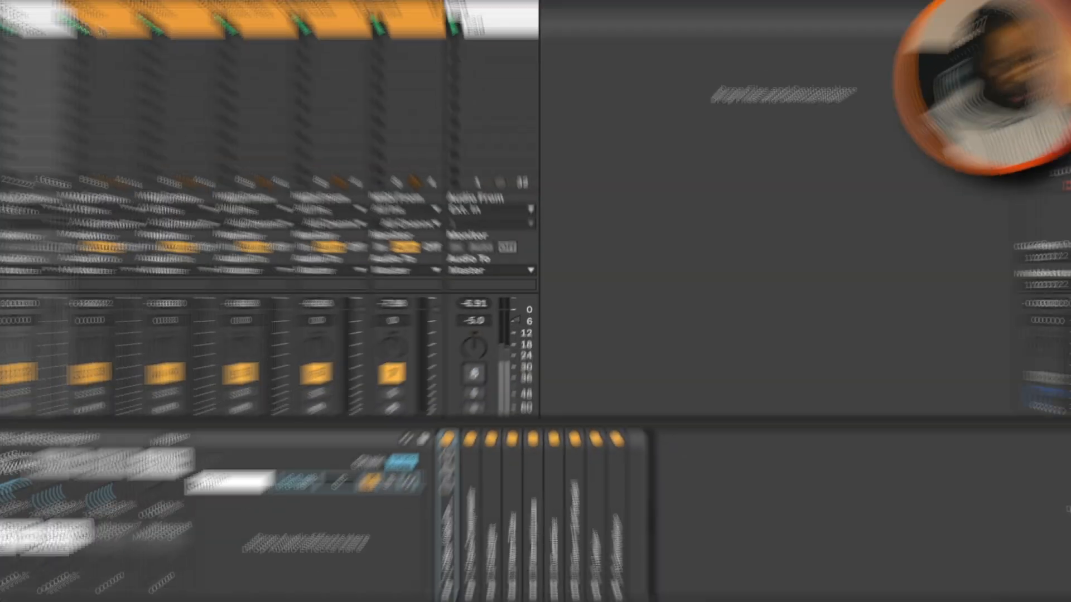
# Show the devices inside the Claps track's DSK - FX Box v.2 rack and inspect its Reverb, Vocoder and Delay effects
pyautogui.click(142, 39)
pyautogui.click(380, 435)
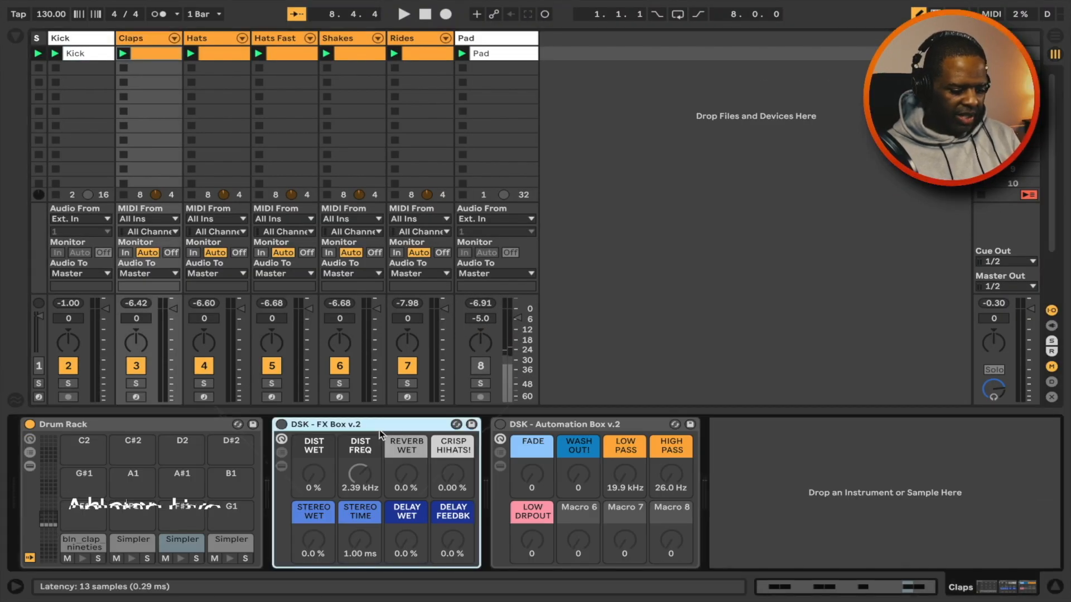
pyautogui.click(281, 465)
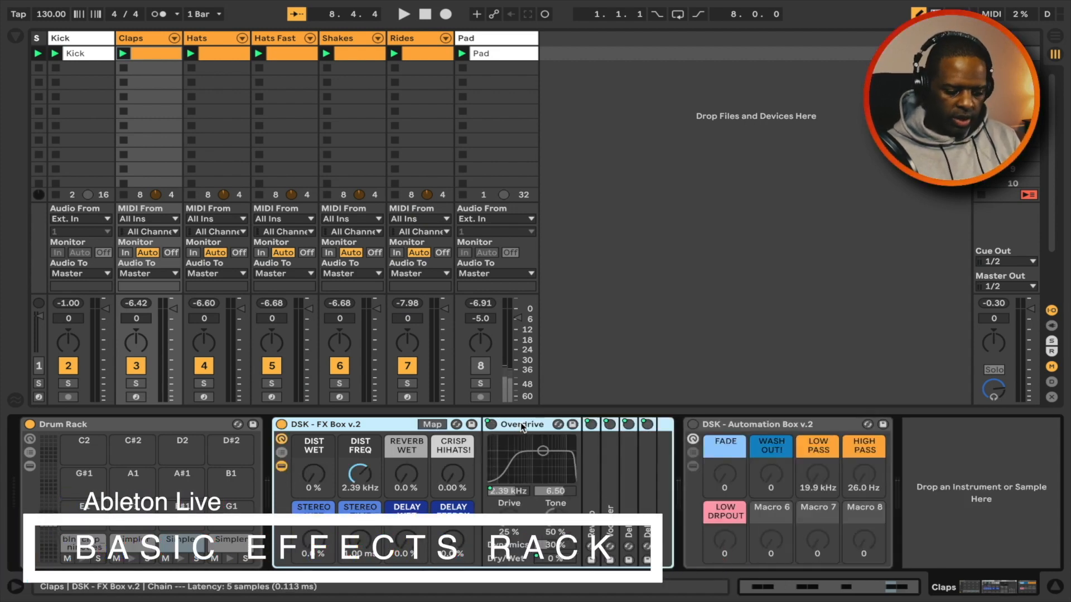
pyautogui.doubleClick(591, 487)
pyautogui.doubleClick(647, 429)
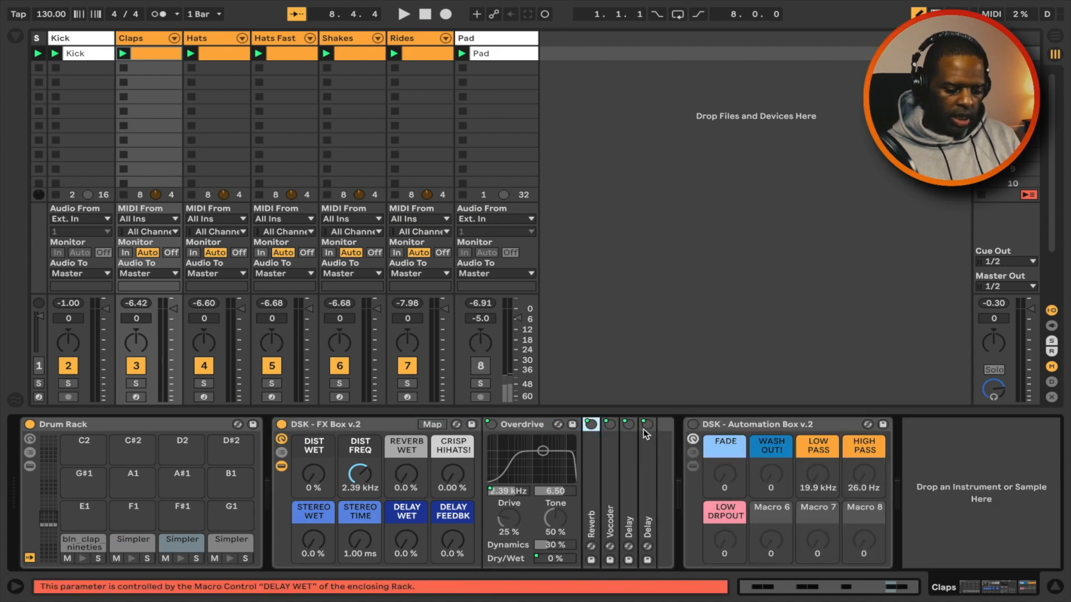
pyautogui.doubleClick(612, 480)
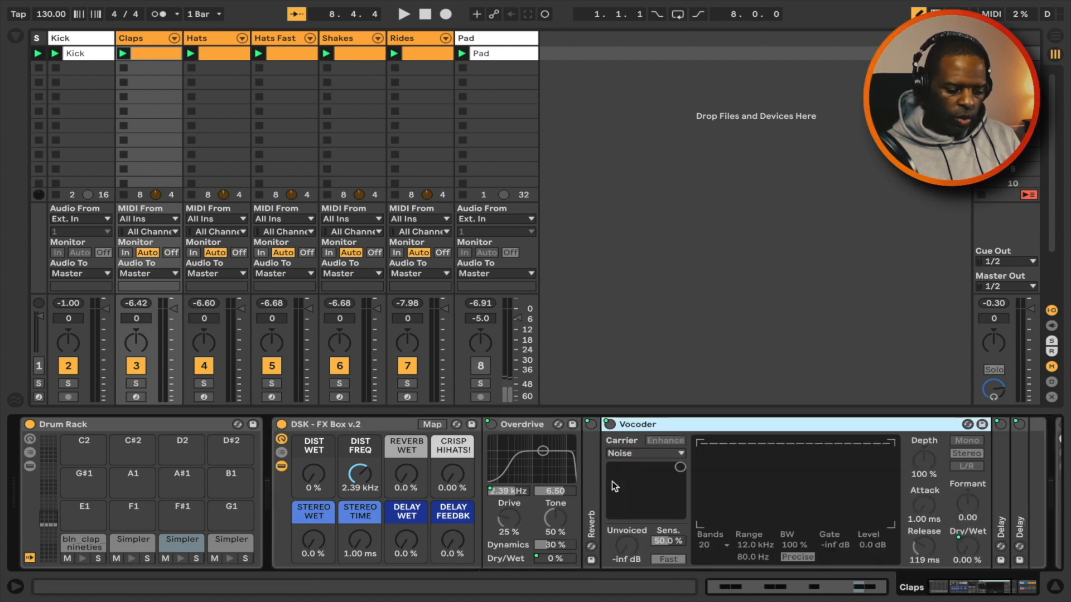
pyautogui.doubleClick(725, 423)
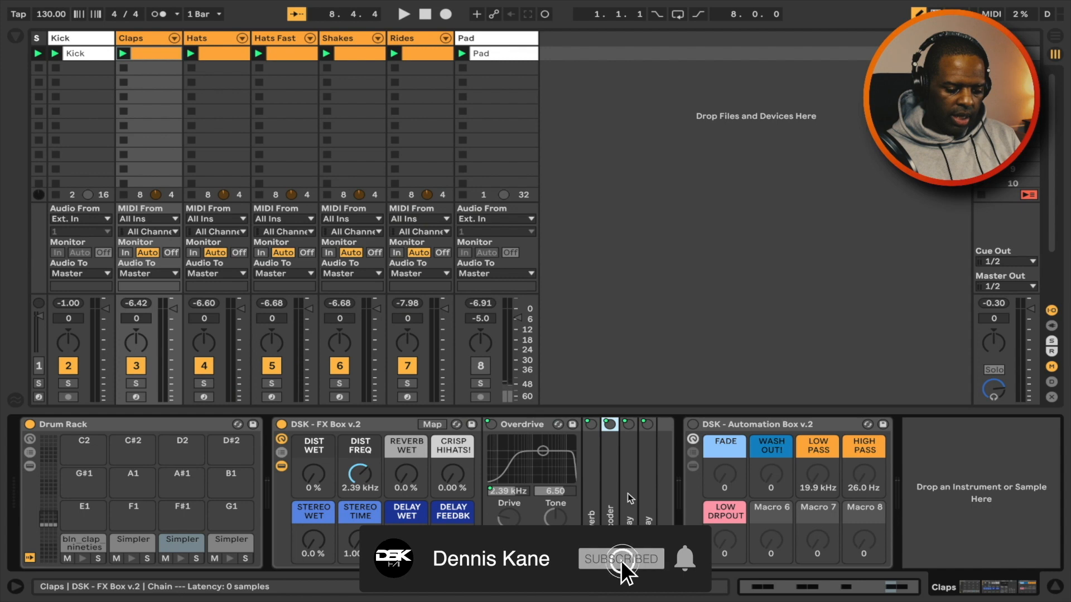
pyautogui.doubleClick(628, 493)
pyautogui.doubleClick(732, 430)
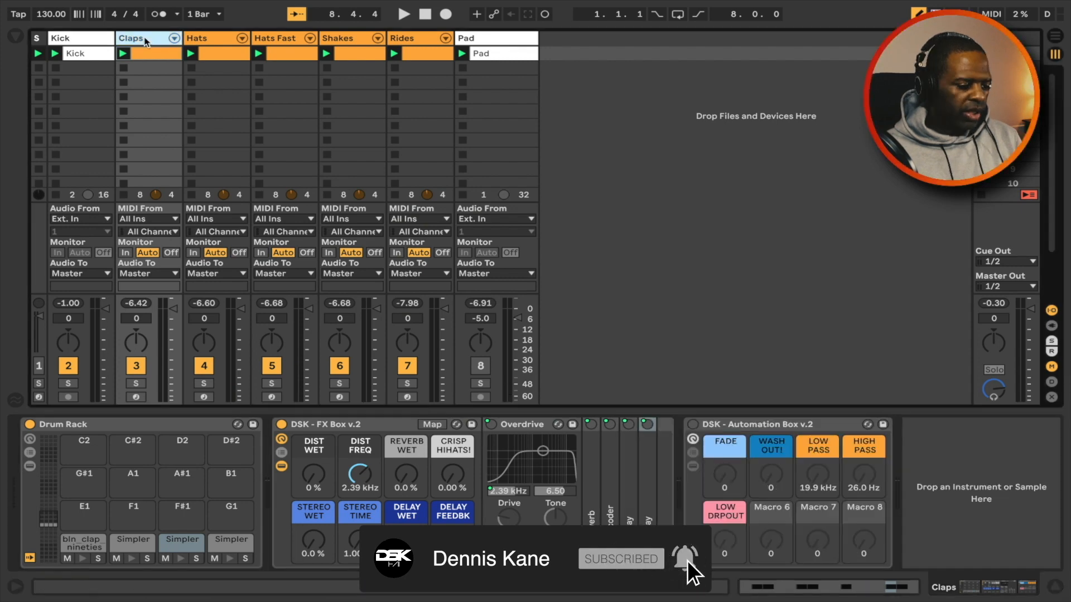
# Enable the DSK - FX Box v.2 rack on the Hats track and play that track soloed
pyautogui.click(213, 39)
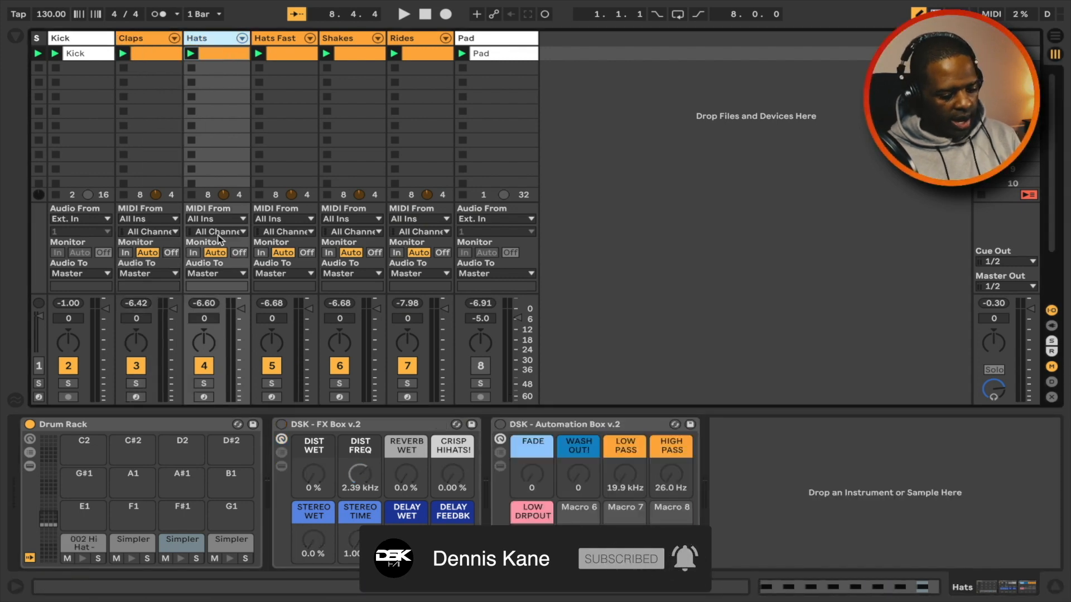
pyautogui.click(283, 424)
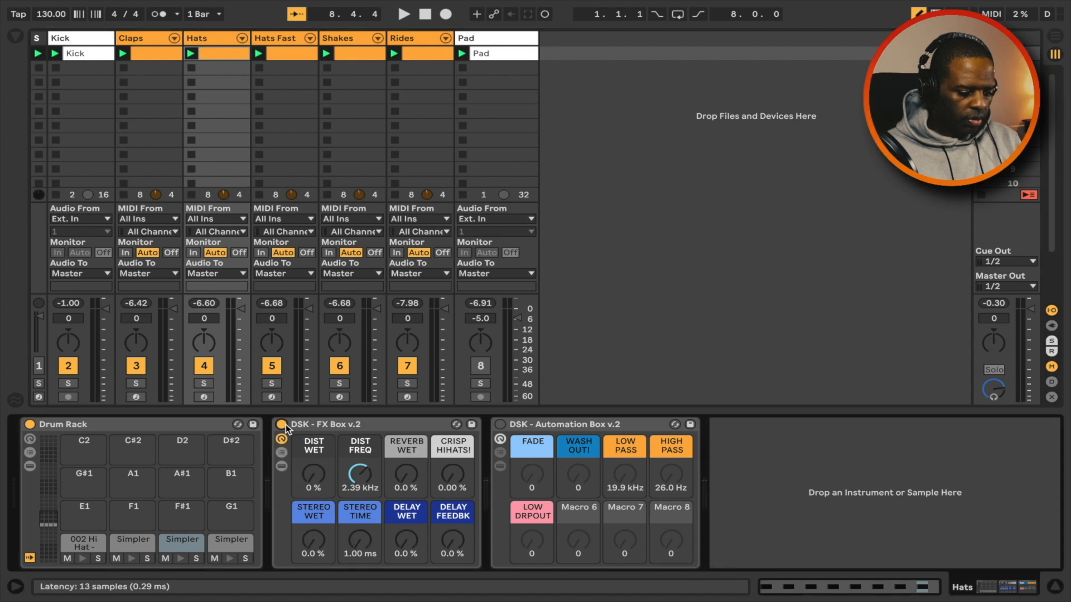
pyautogui.click(203, 383)
pyautogui.press('space')
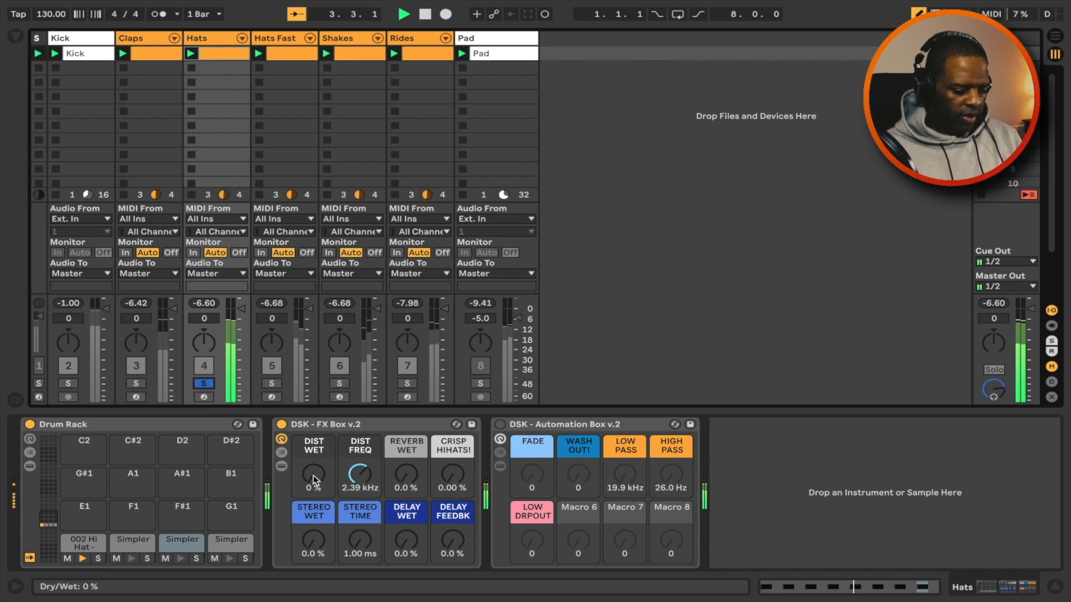
# Distort the Hats with Dist Wet at 20 %, Dist Freq at 2.89 kHz and the Overdrive's Drive at 17 %
pyautogui.moveTo(313, 475)
pyautogui.mouseDown()
pyautogui.moveTo(313, 441)
pyautogui.moveTo(313, 455)
pyautogui.mouseUp()
pyautogui.click(281, 467)
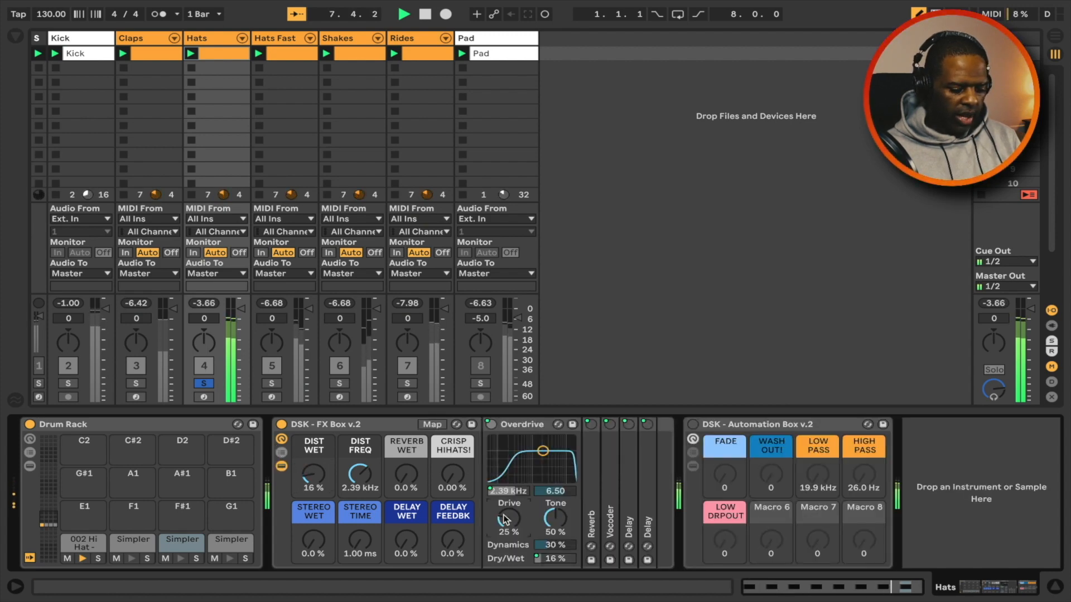
pyautogui.moveTo(508, 519); pyautogui.dragTo(509, 521)
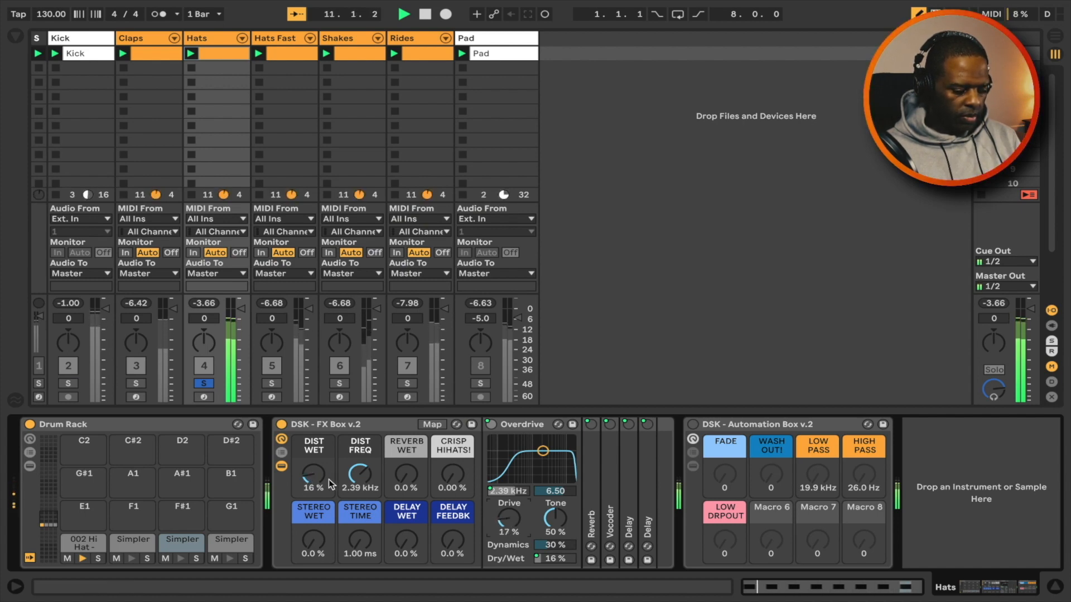
pyautogui.moveTo(360, 474)
pyautogui.mouseDown()
pyautogui.moveTo(360, 460)
pyautogui.moveTo(360, 477)
pyautogui.mouseUp()
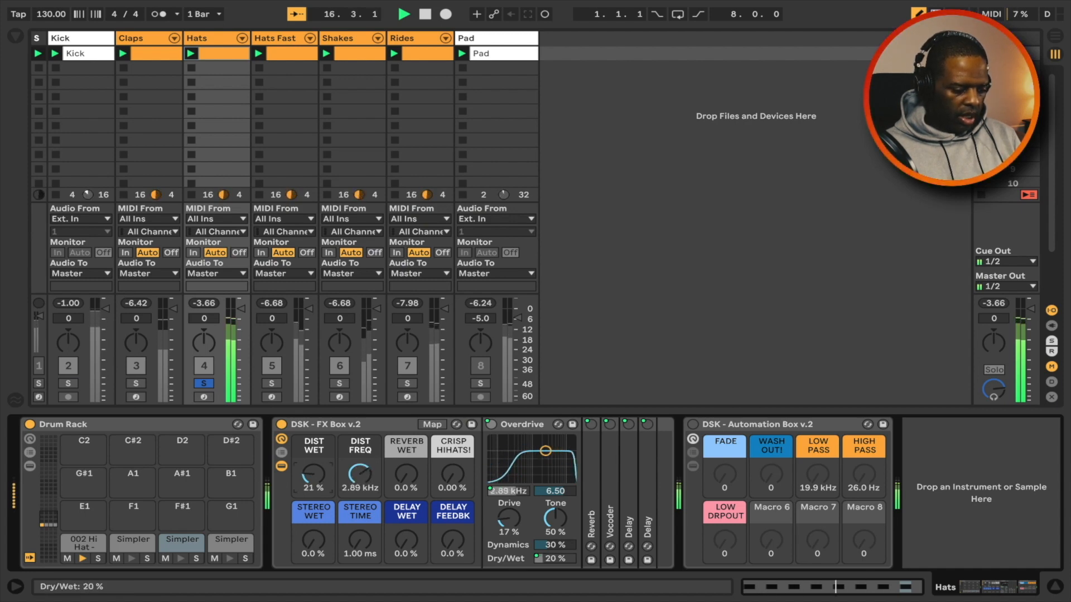
# Set the Hats rack's Reverb Wet to 38 % and the Reverb's Decay Time to 1.60 s
pyautogui.moveTo(405, 473); pyautogui.dragTo(405, 467)
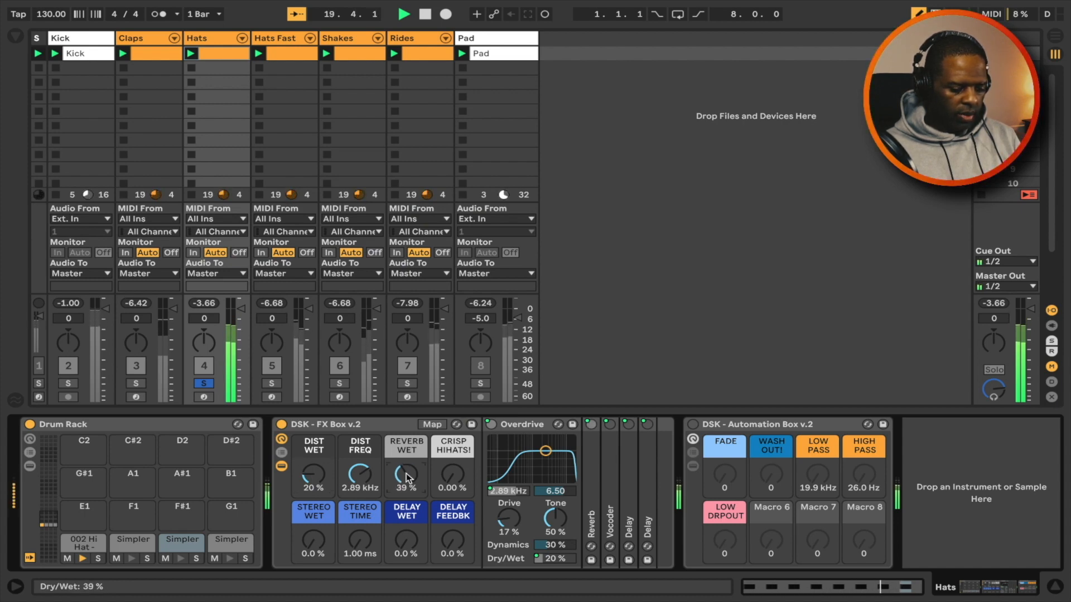
pyautogui.doubleClick(588, 463)
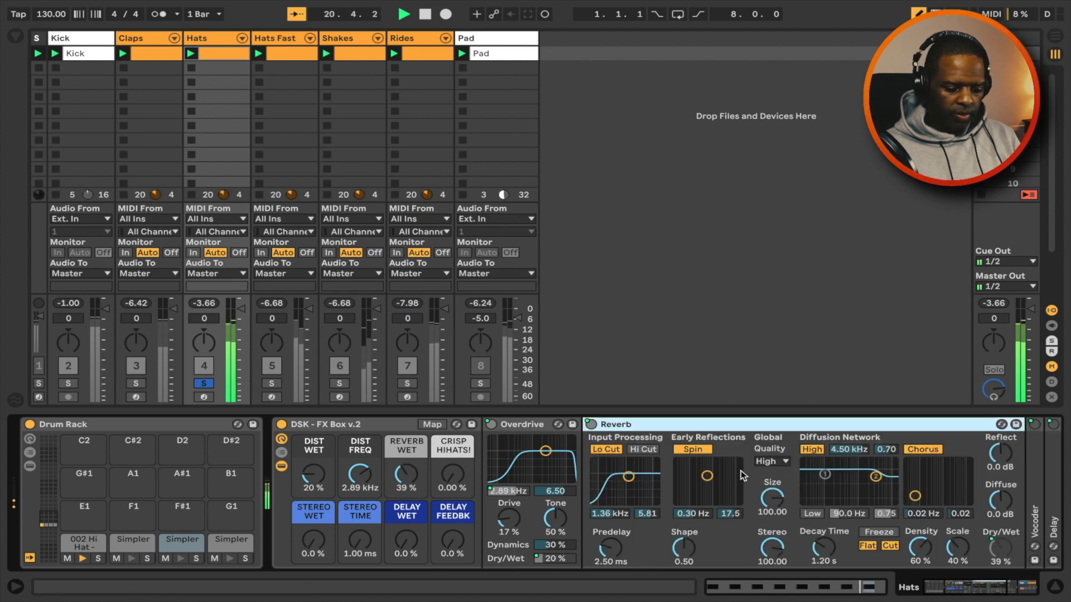
pyautogui.click(819, 547)
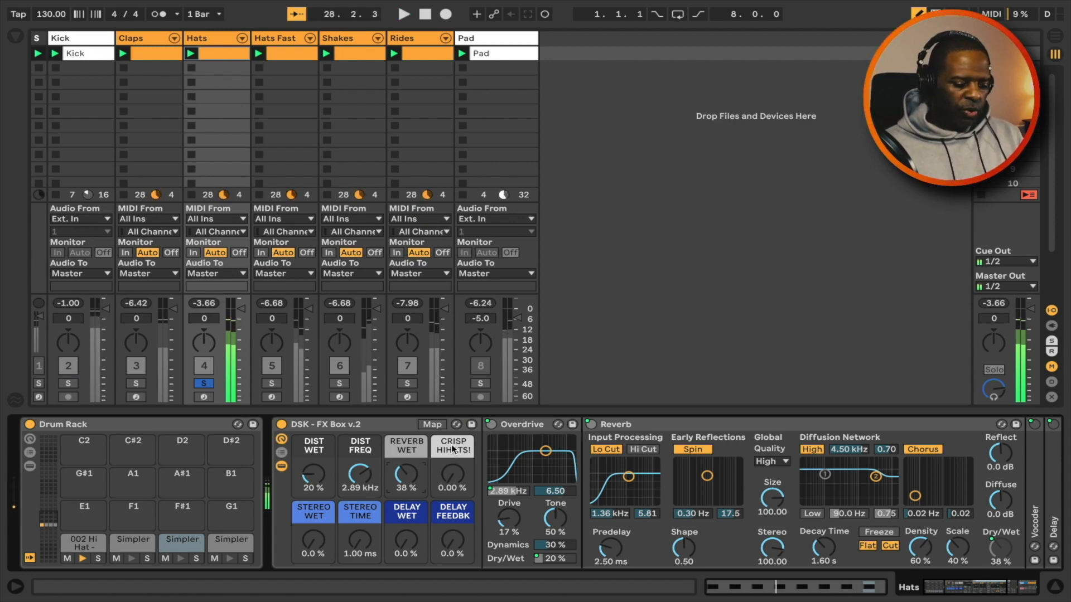
# Unfold the Vocoder in the Hats rack and set the Crisp Hihats macro to 68.5 % during playback
pyautogui.hscroll(3, 346, 458)
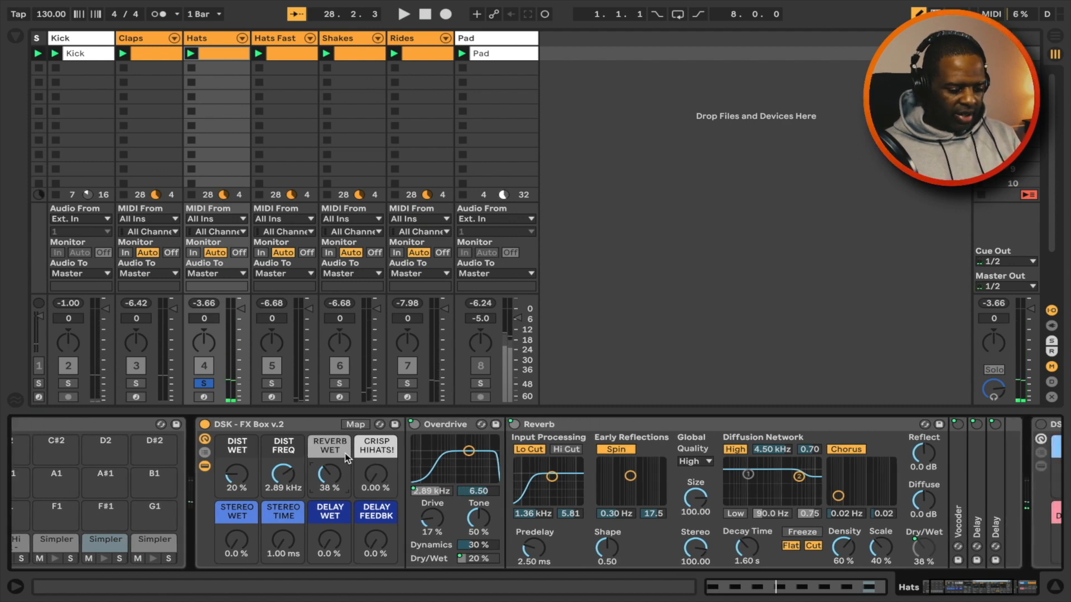
pyautogui.doubleClick(957, 486)
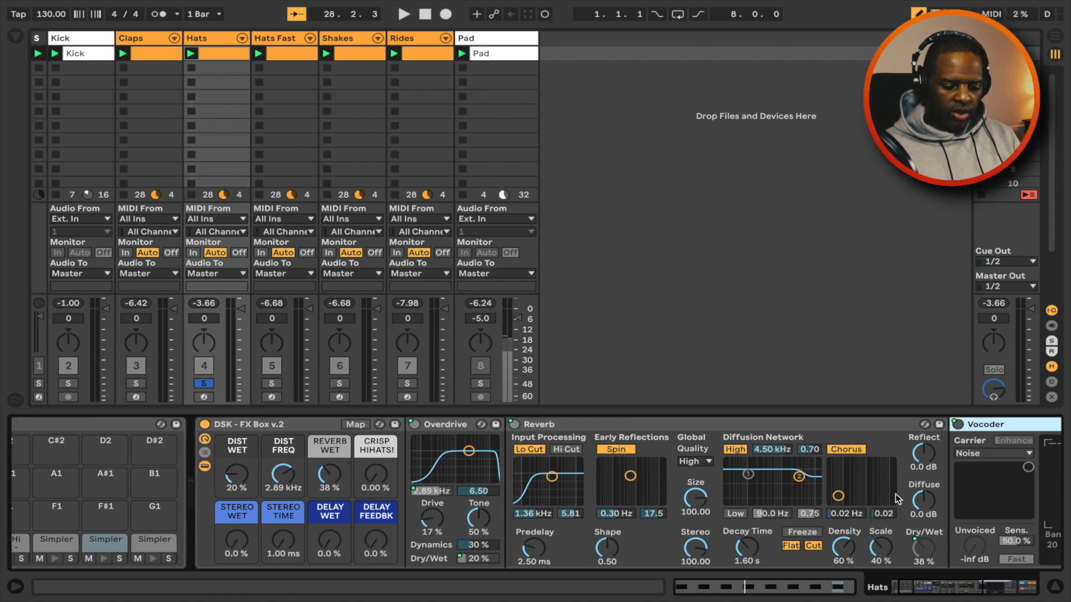
pyautogui.hscroll(-3, 895, 493)
pyautogui.press('space')
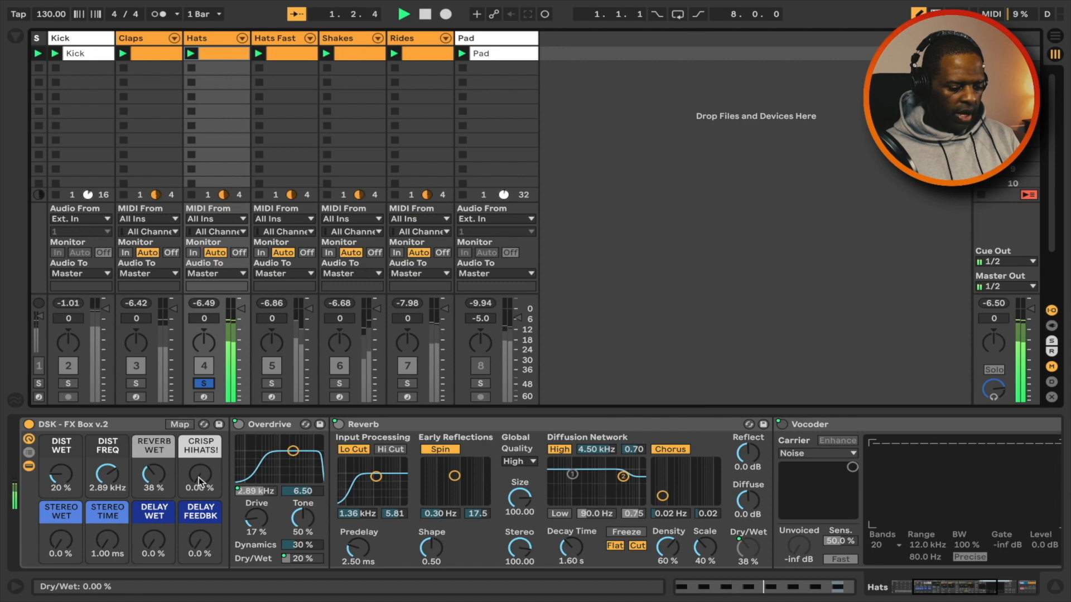
pyautogui.moveTo(201, 474); pyautogui.dragTo(200, 424)
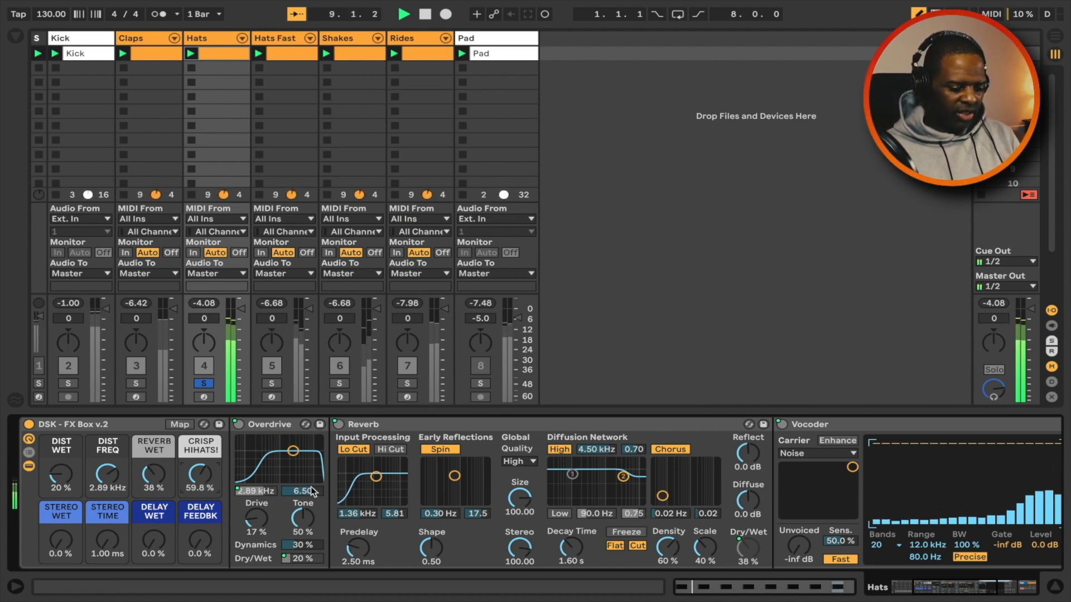
pyautogui.hscroll(5, 425, 518)
pyautogui.hscroll(-7, 425, 518)
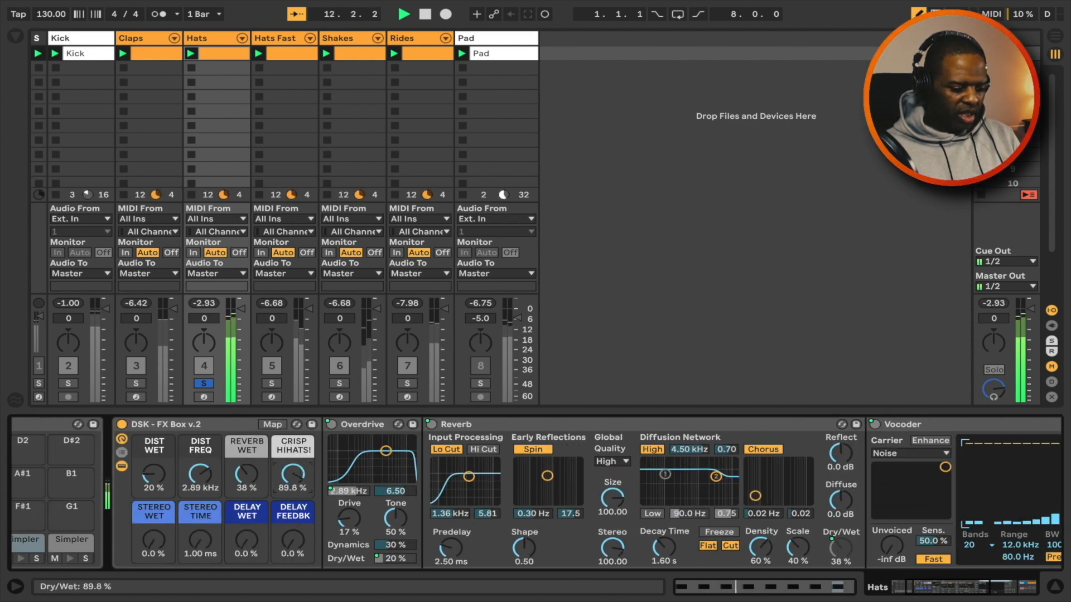
pyautogui.moveTo(293, 475); pyautogui.dragTo(293, 495)
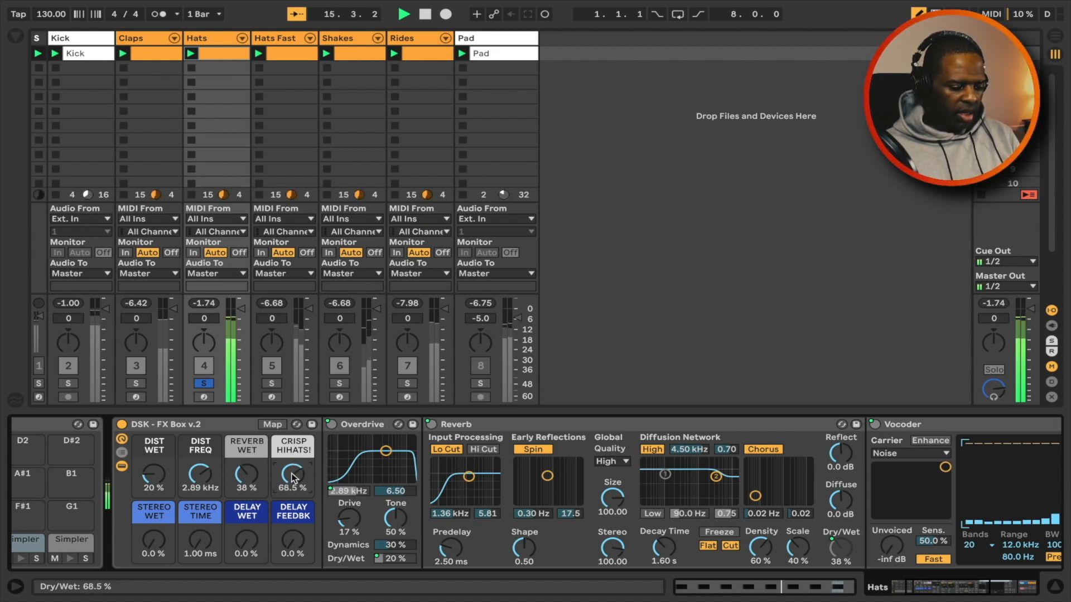
# Set the Hats rack's Stereo Wet to 13 %, Stereo Time to 1.52 ms, Delay Wet to 13 % and Delay Feedback to 11 %
pyautogui.moveTo(153, 540); pyautogui.dragTo(153, 496)
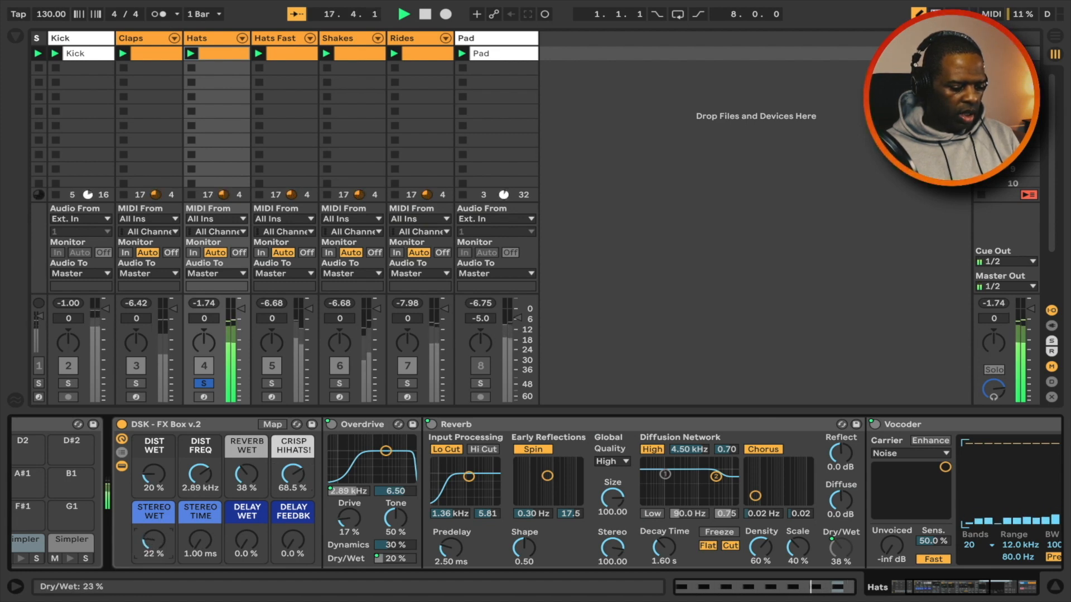
pyautogui.moveTo(200, 540); pyautogui.dragTo(201, 533)
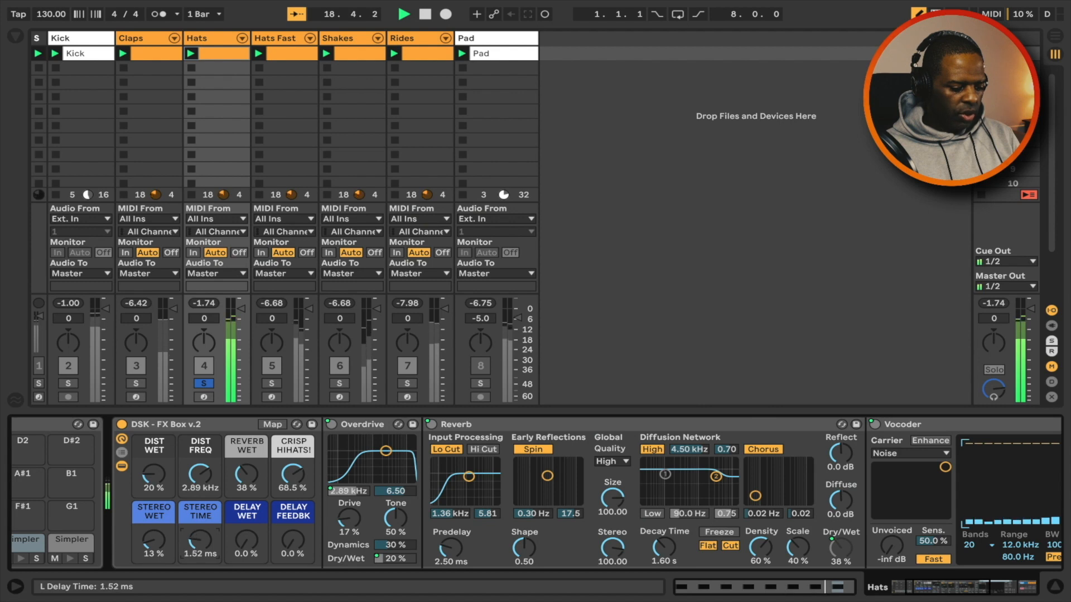
pyautogui.moveTo(246, 539); pyautogui.dragTo(246, 533)
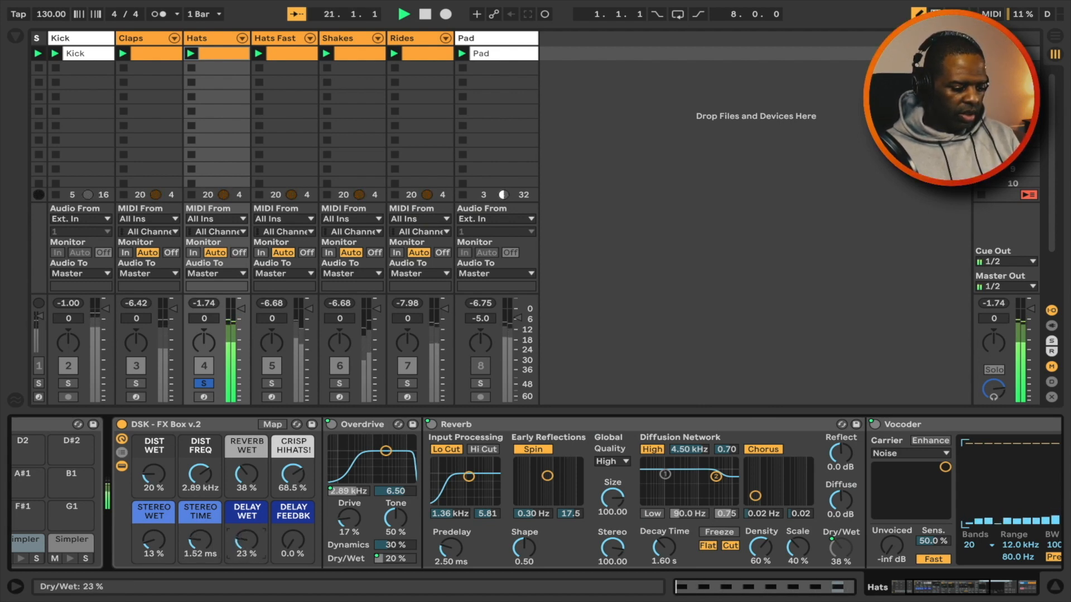
pyautogui.moveTo(293, 540); pyautogui.dragTo(292, 530)
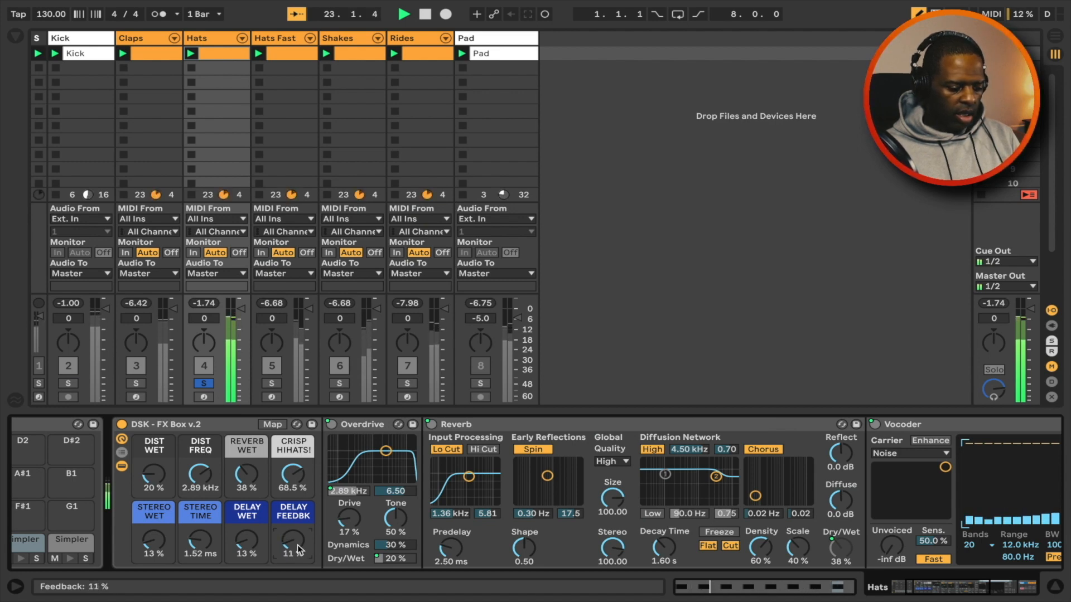
pyautogui.hscroll(5, 492, 501)
pyautogui.hscroll(-4, 492, 500)
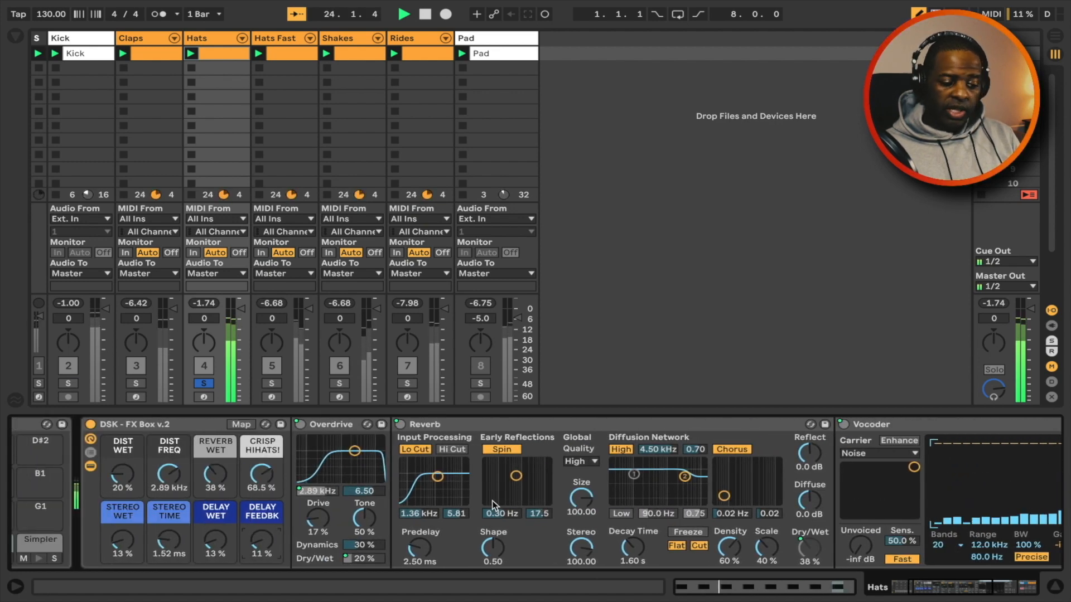
# Compare the Hats with and without effects by bypassing and re-enabling the FX Box rack twice
pyautogui.click(90, 425)
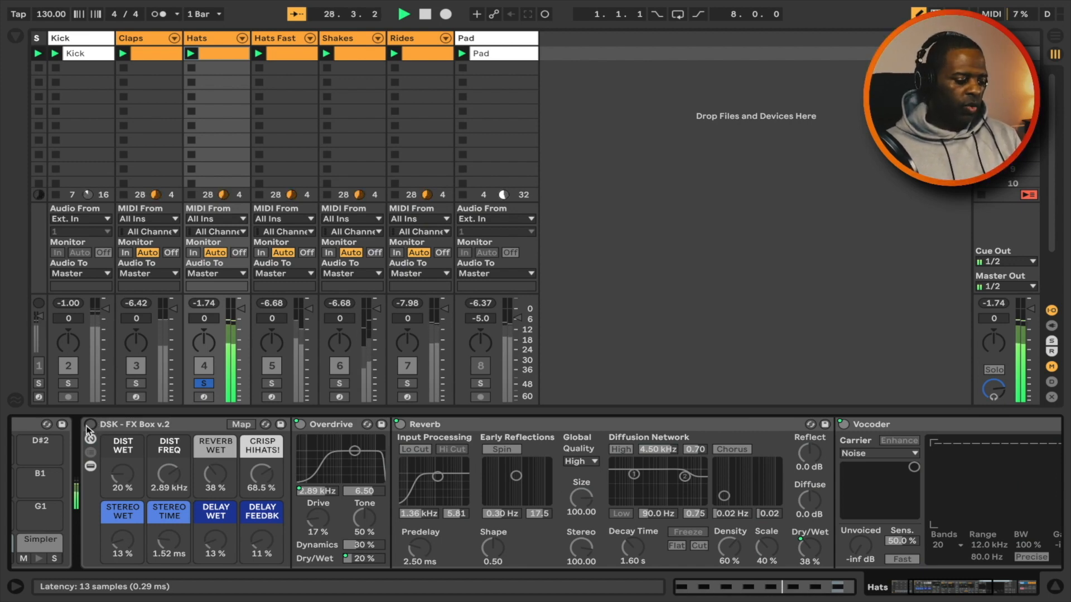
pyautogui.click(91, 424)
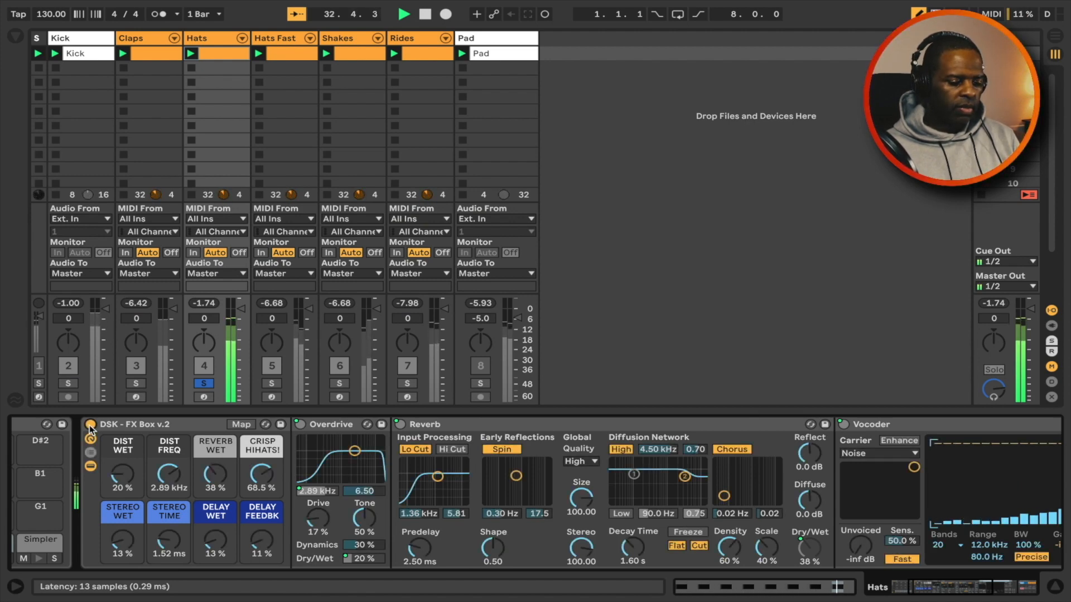
pyautogui.click(90, 425)
pyautogui.click(90, 425)
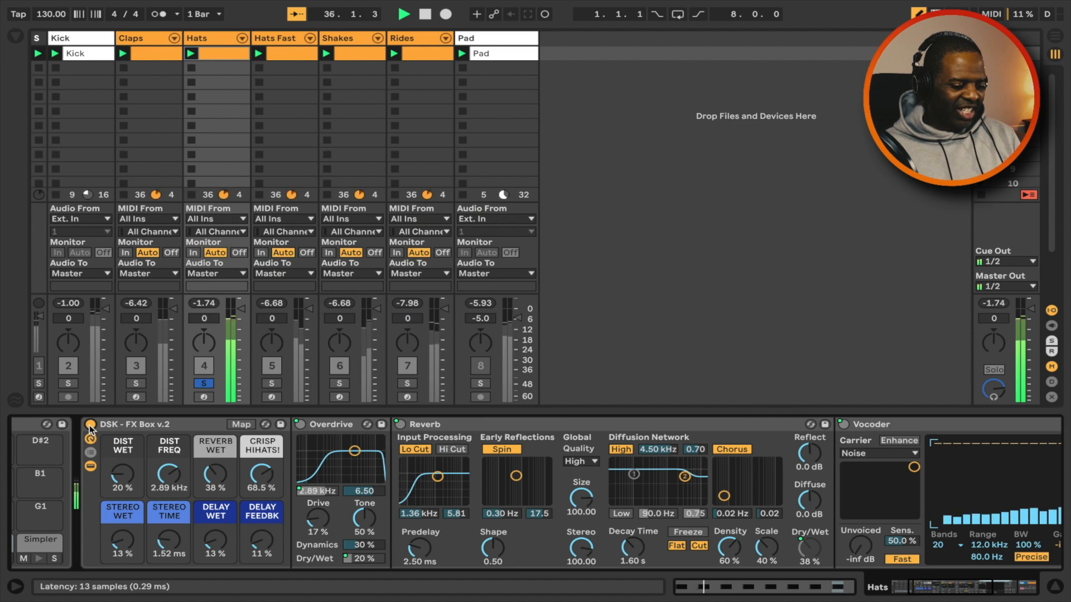
# Solo the Hats Fast track and enable its FX Box rack with Dist Wet at 18 % and Dist Freq at 6.15 kHz
pyautogui.click(271, 383)
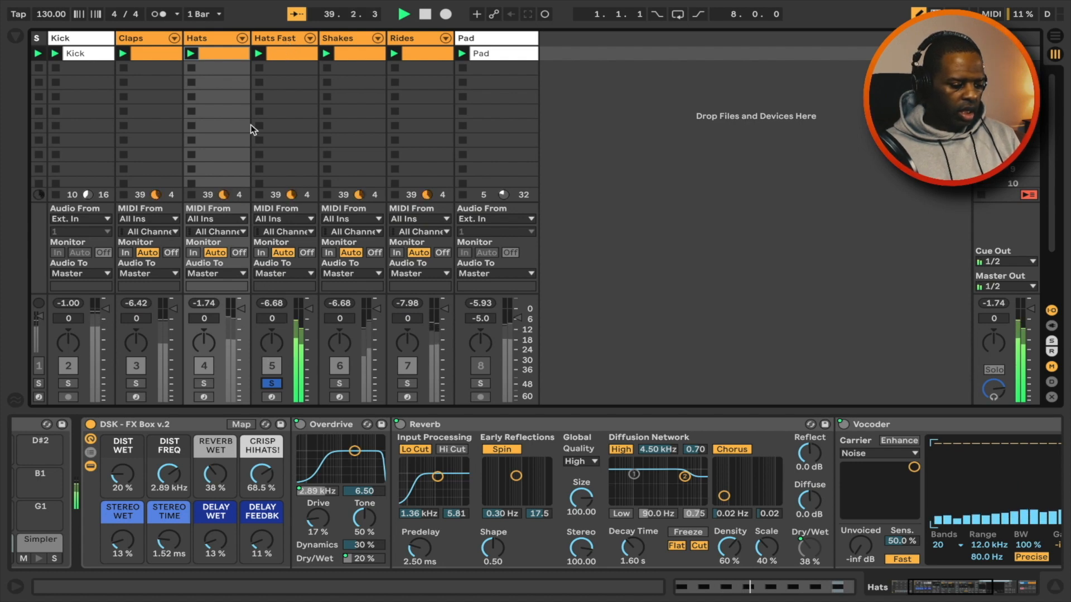
pyautogui.click(295, 40)
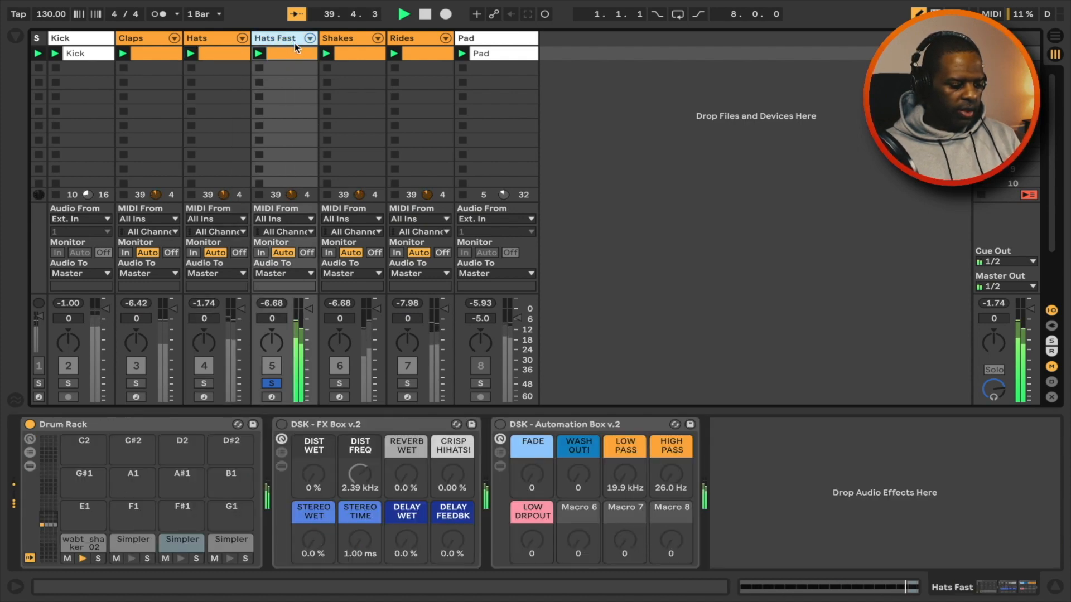
pyautogui.click(281, 424)
pyautogui.click(321, 469)
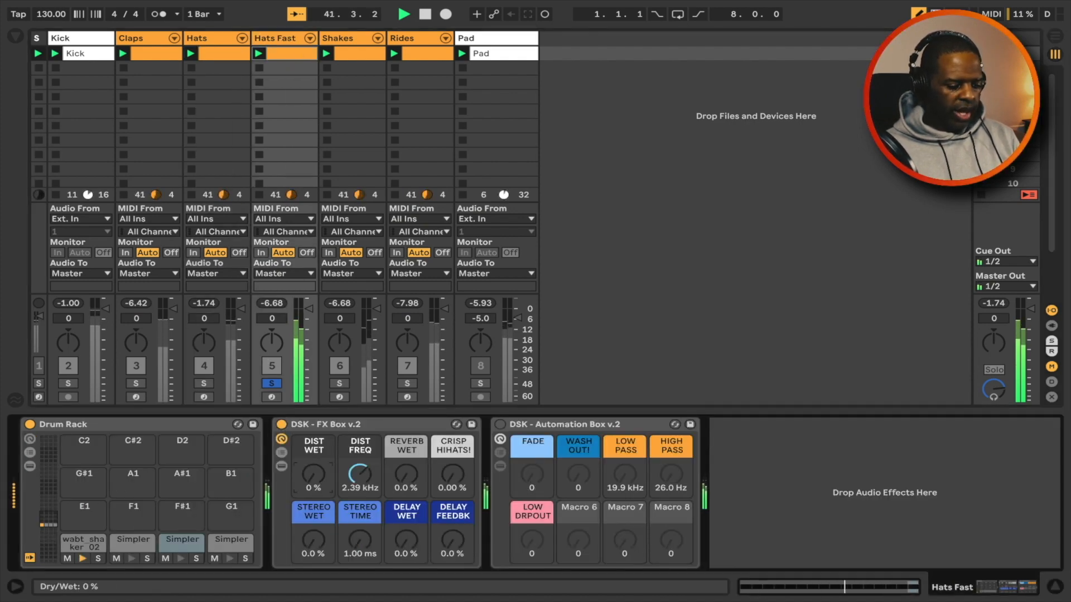
pyautogui.moveTo(314, 474); pyautogui.dragTo(360, 472)
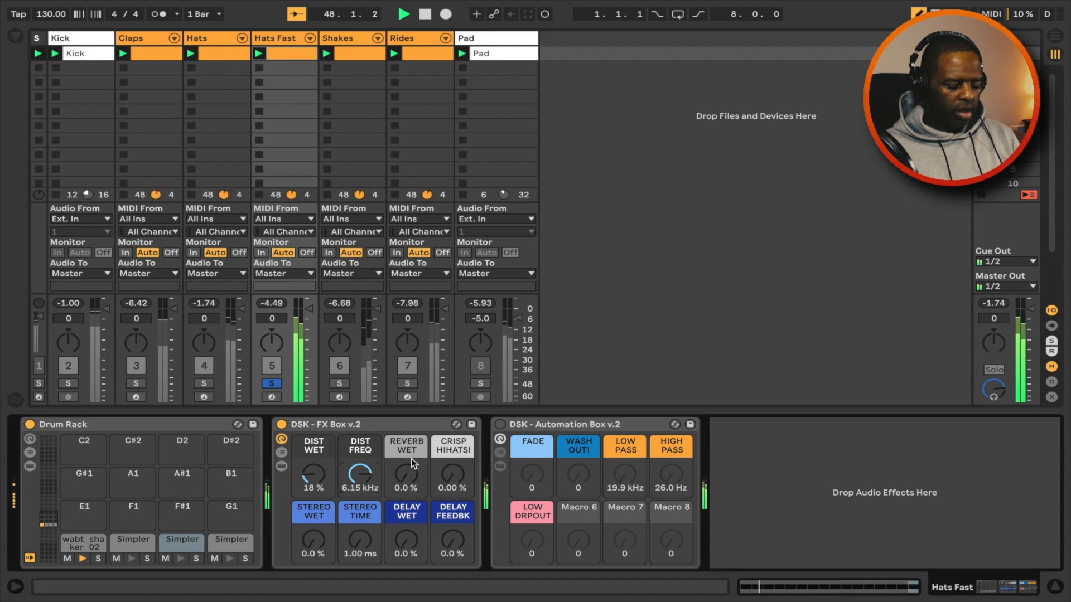
# Set the Hats Fast rack's Crisp Hihats macro to 82.7%, leaving Reverb Wet at 0%
pyautogui.moveTo(406, 475)
pyautogui.mouseDown()
pyautogui.moveTo(406, 463)
pyautogui.moveTo(407, 485)
pyautogui.mouseUp()
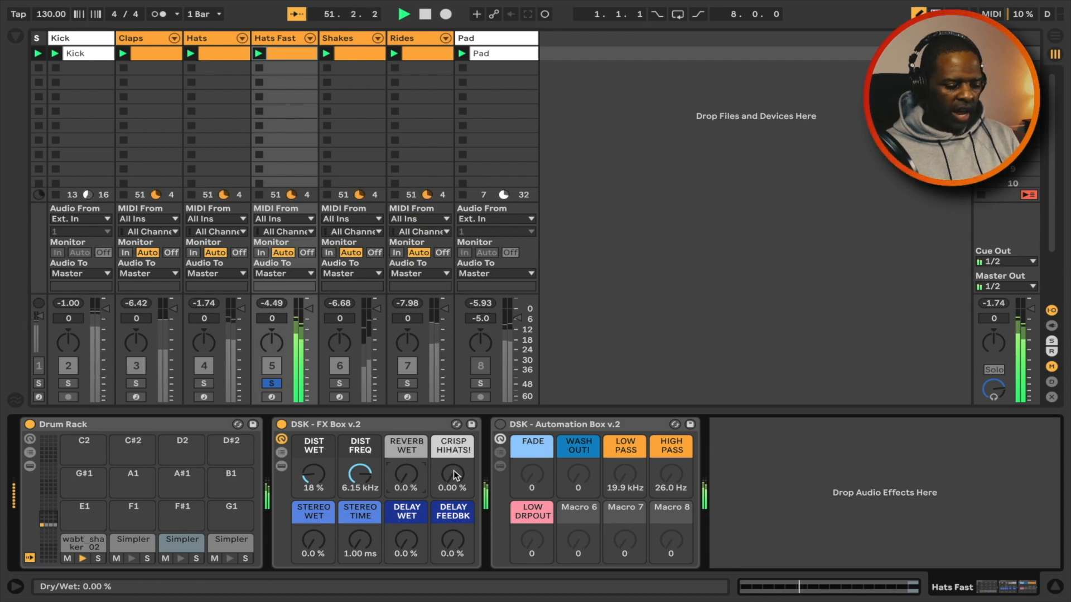
pyautogui.moveTo(453, 473); pyautogui.dragTo(453, 433)
# Open the Hats Fast clip and redraw its shaker note velocities at lower, varied levels across the bar
pyautogui.doubleClick(282, 39)
pyautogui.doubleClick(291, 54)
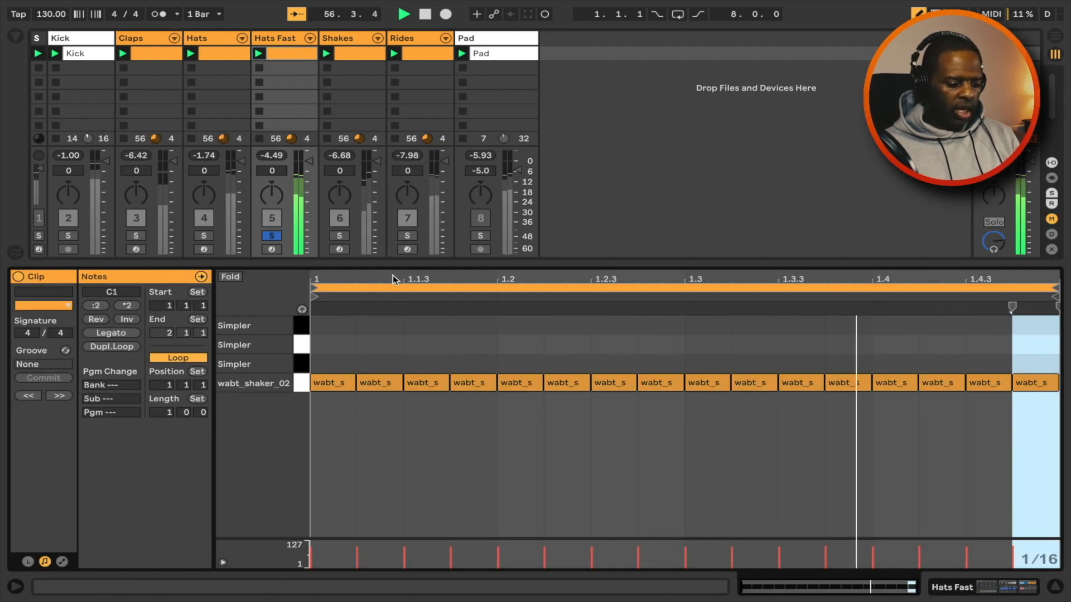
pyautogui.click(320, 555)
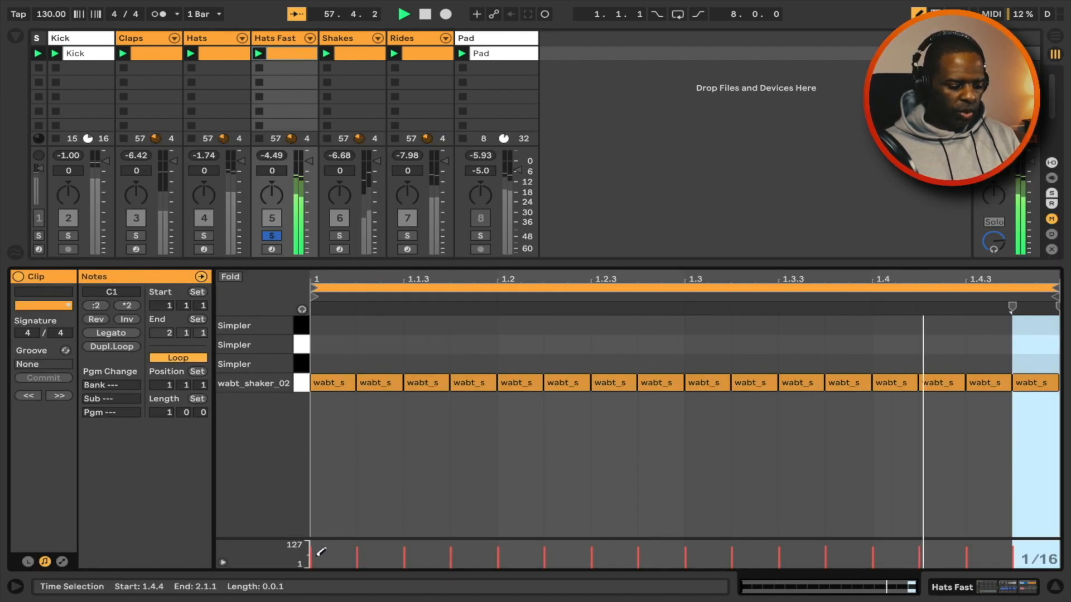
pyautogui.click(408, 557)
pyautogui.click(361, 557)
pyautogui.moveTo(452, 557)
pyautogui.mouseDown()
pyautogui.moveTo(645, 537)
pyautogui.moveTo(640, 550)
pyautogui.moveTo(595, 548)
pyautogui.moveTo(1022, 550)
pyautogui.mouseUp()
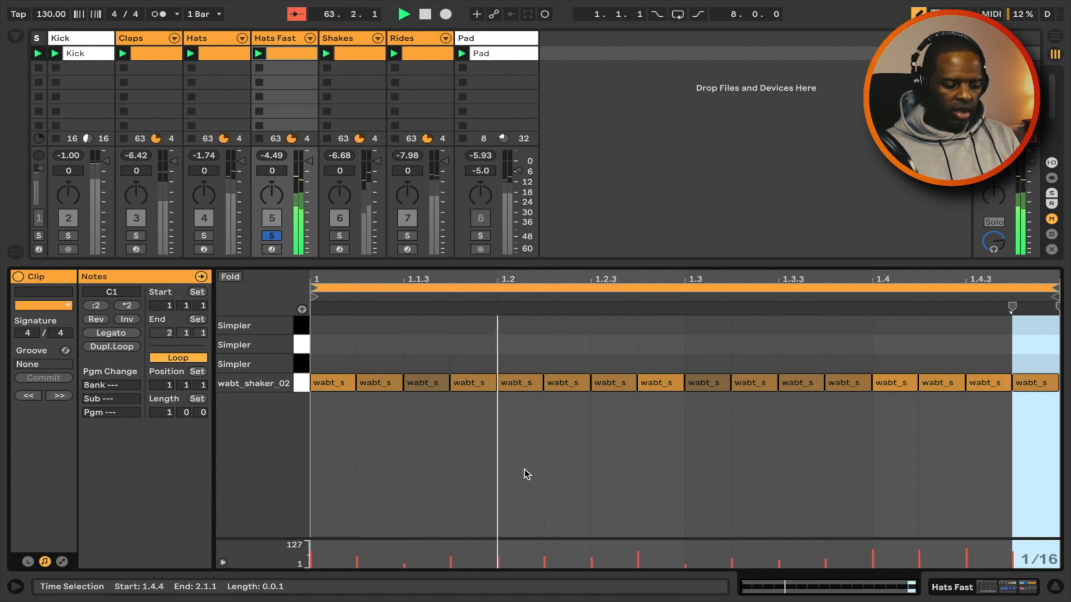
pyautogui.moveTo(563, 548); pyautogui.dragTo(1042, 550)
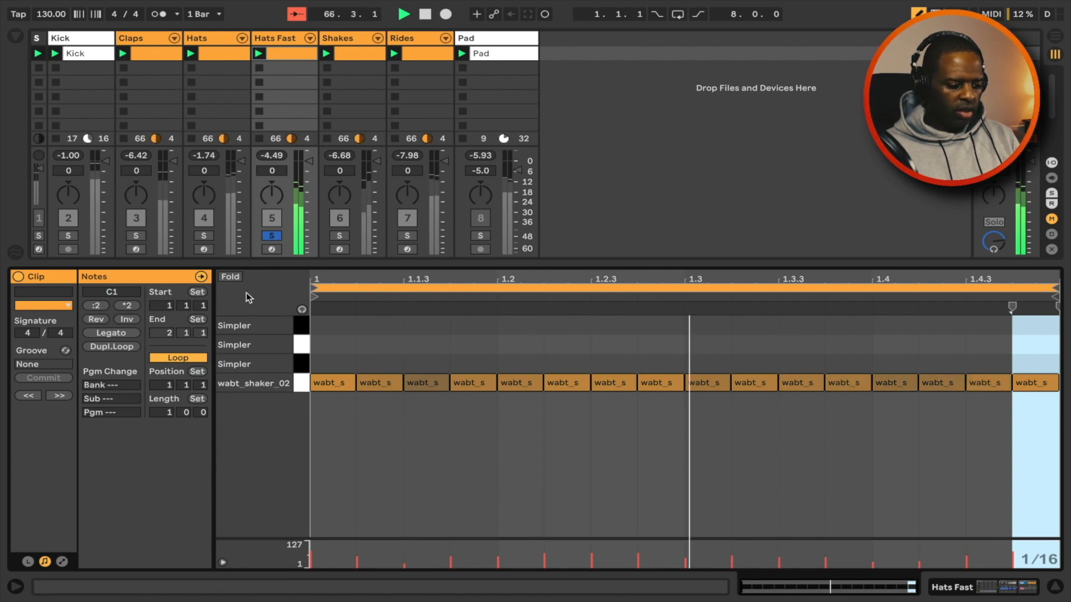
# Set the Hats Fast rack's Crisp Hihats to 72.4%, Dist Wet to 47%, Dist Freq to 6.45 kHz, Delay Wet to 17% and Delay Feedback to 19%
pyautogui.click(278, 38)
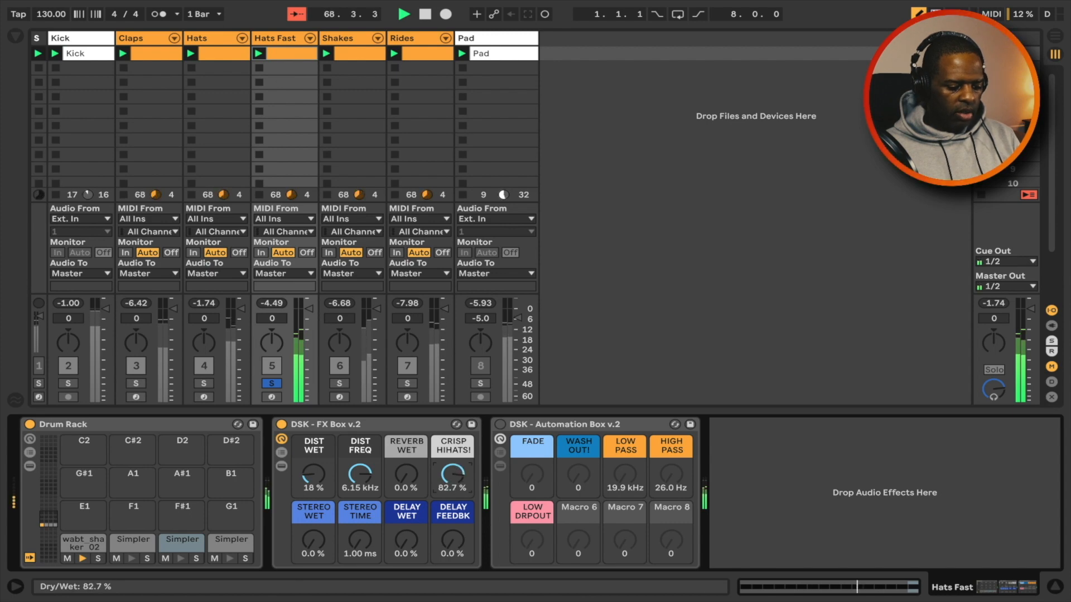
pyautogui.moveTo(452, 475); pyautogui.dragTo(452, 472)
pyautogui.moveTo(313, 475); pyautogui.dragTo(313, 465)
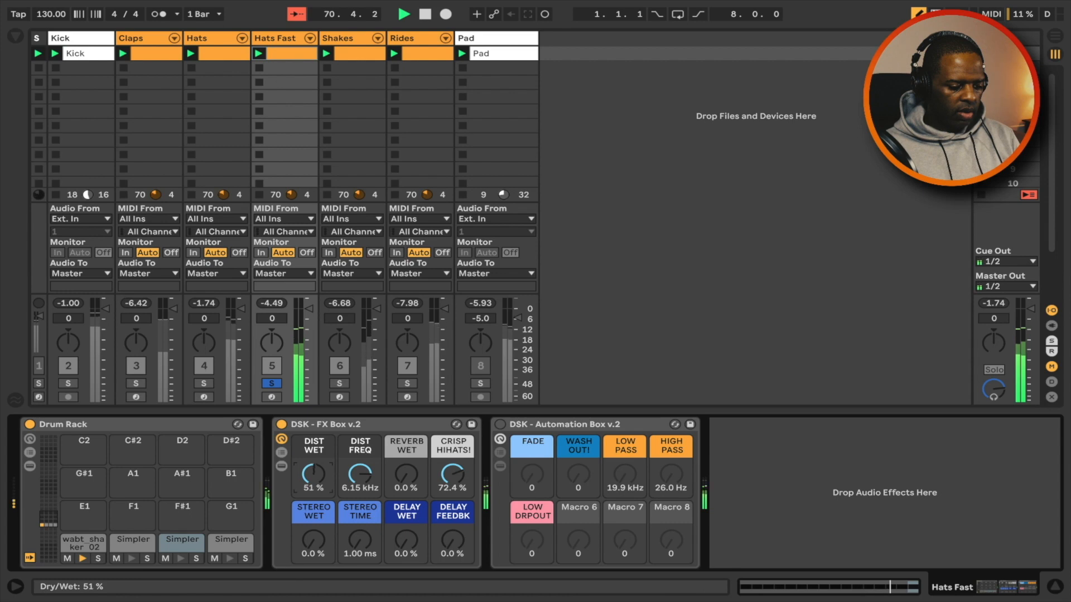
pyautogui.moveTo(360, 475); pyautogui.dragTo(360, 473)
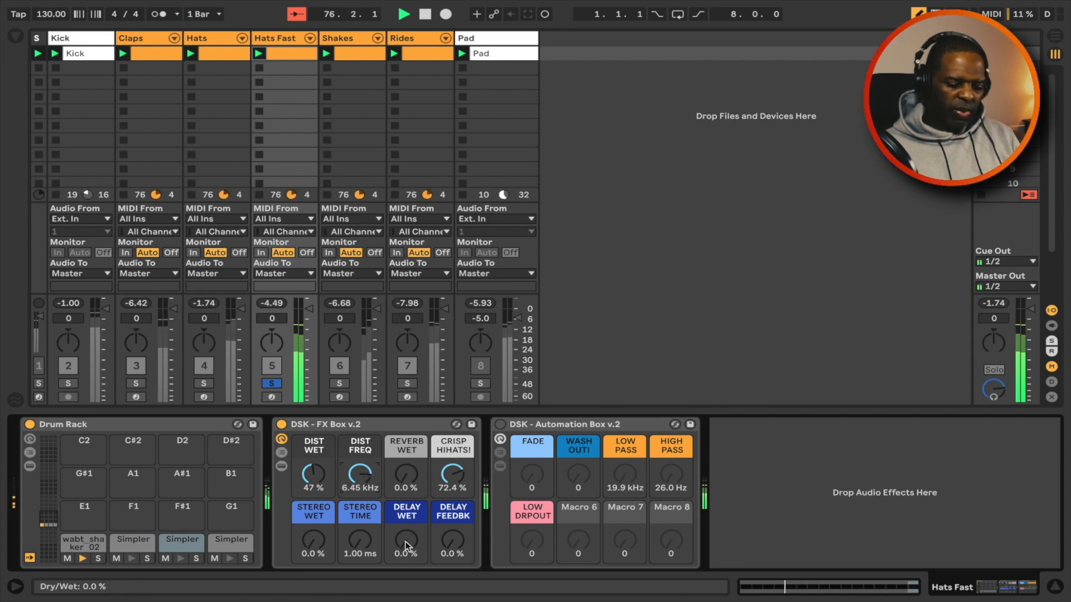
pyautogui.moveTo(406, 546); pyautogui.dragTo(452, 533)
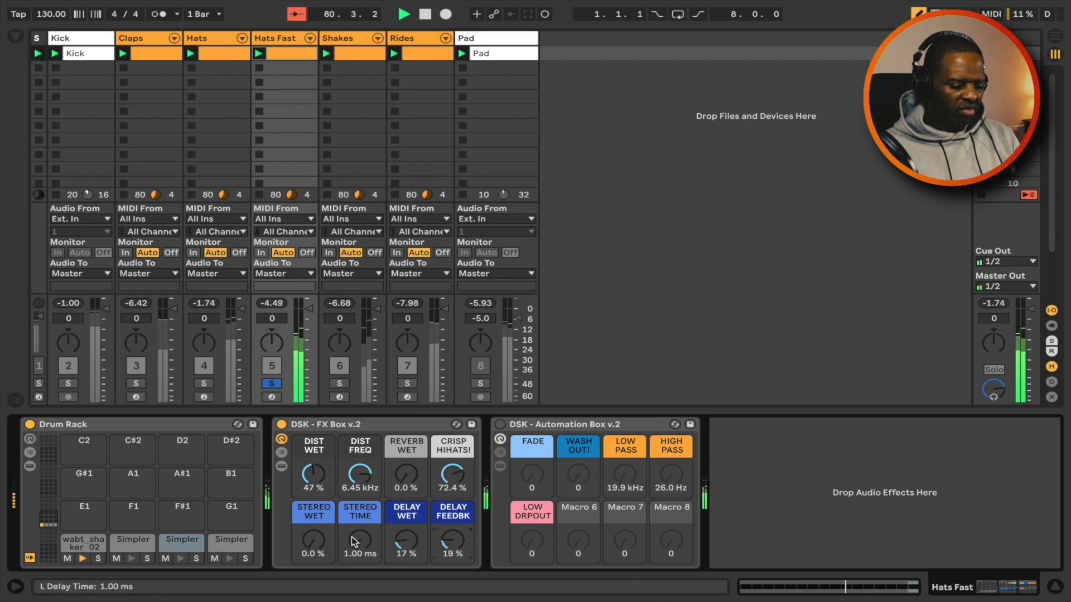
pyautogui.click(339, 383)
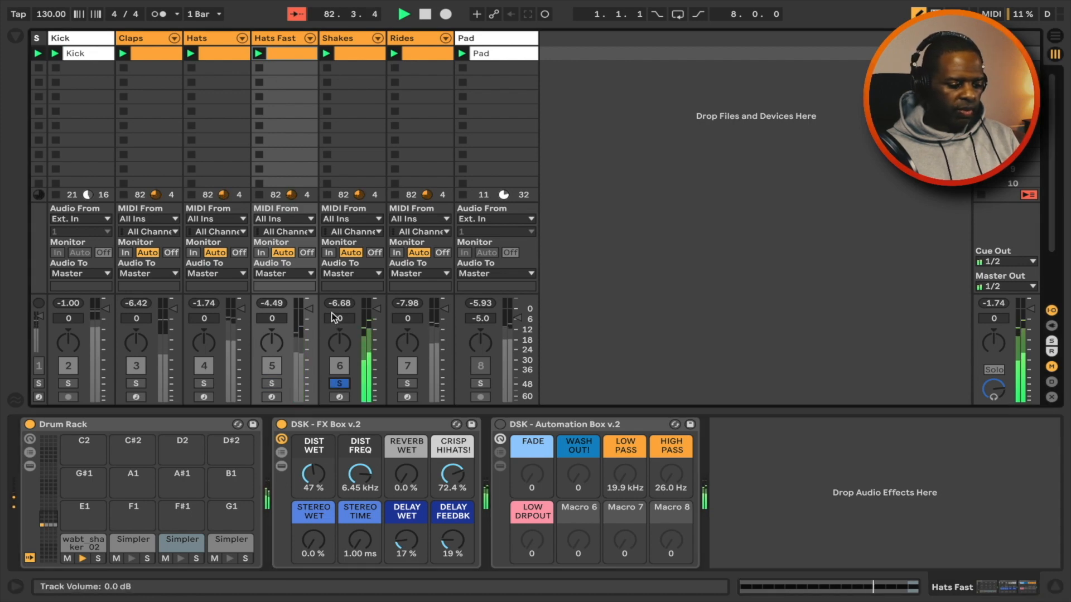
pyautogui.click(349, 39)
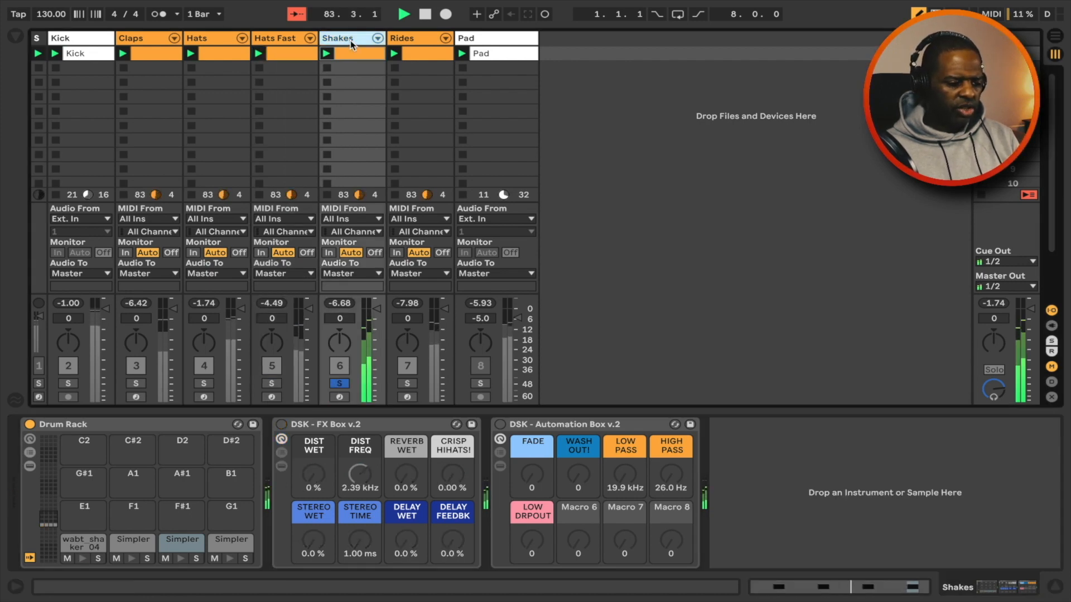
pyautogui.click(298, 42)
pyautogui.click(272, 383)
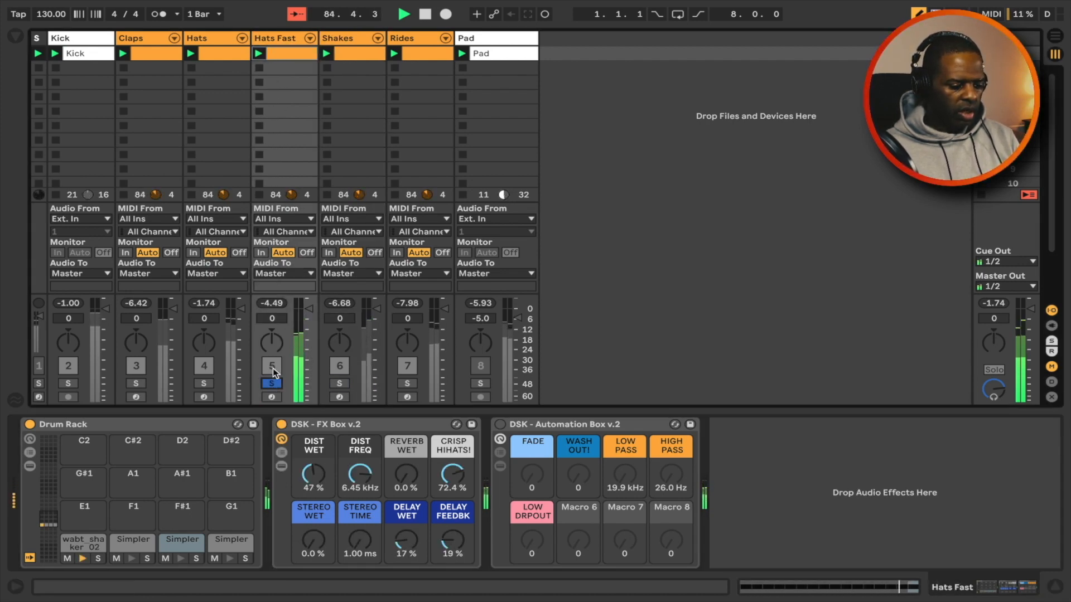
# Compare the Hats Fast sound with and without its FX Box rack, leaving the rack bypassed
pyautogui.click(281, 424)
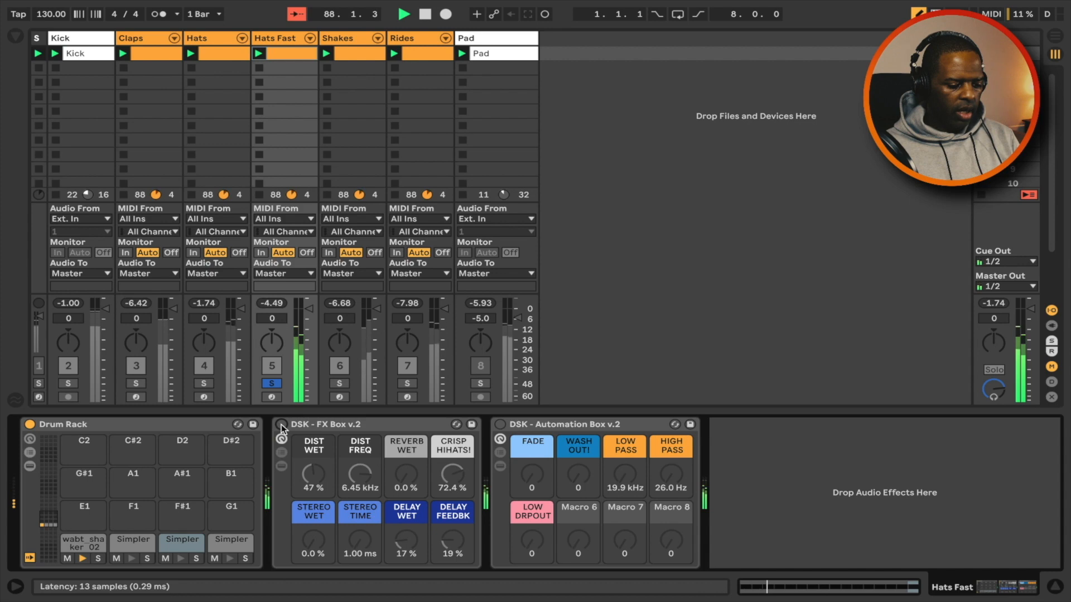
pyautogui.click(282, 424)
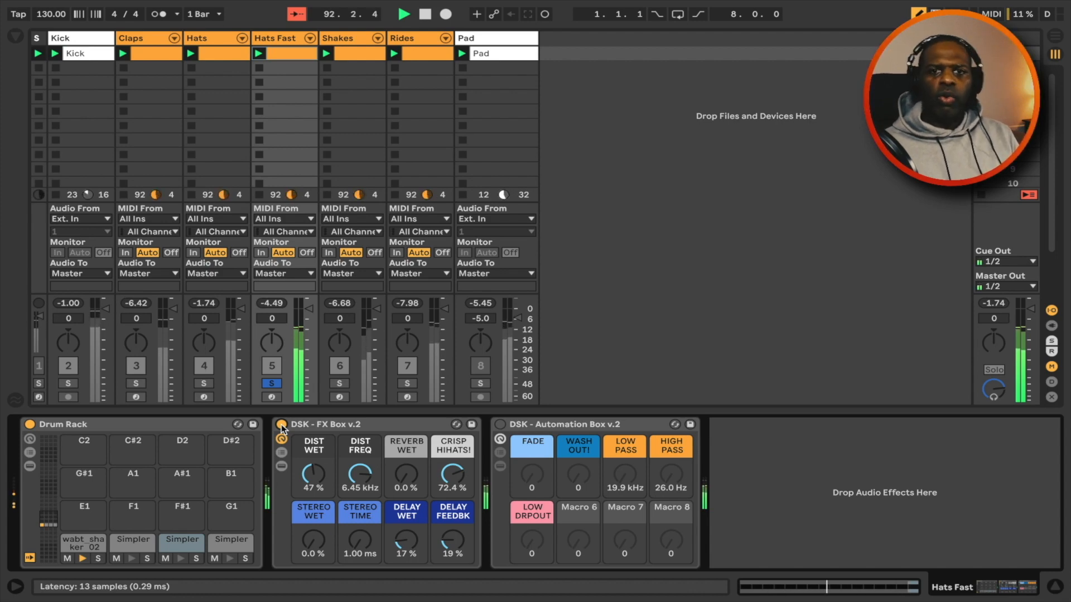
pyautogui.click(282, 424)
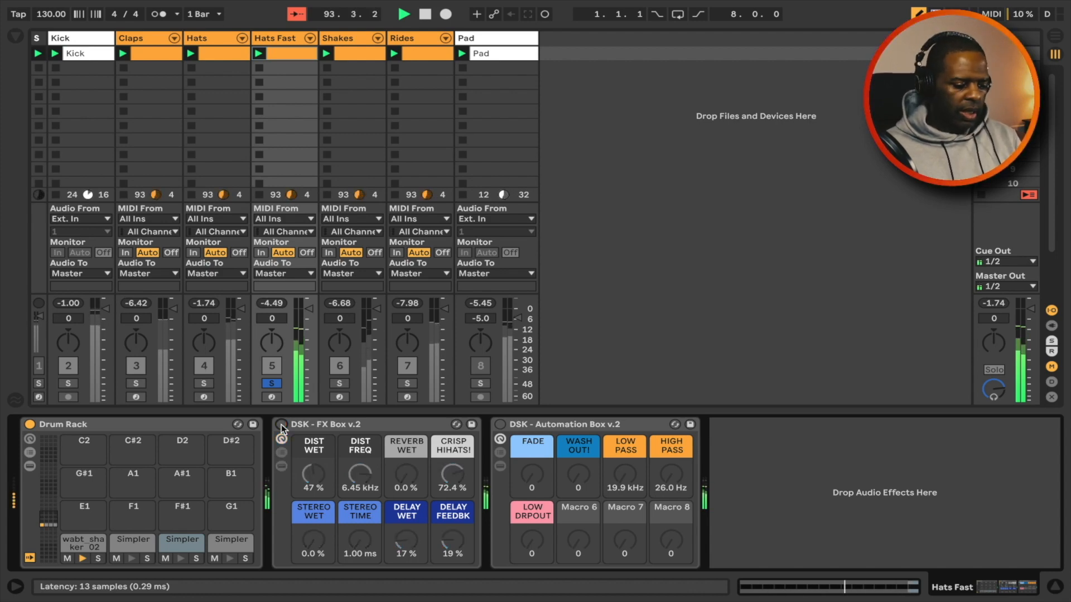
# Solo the Shakes track and enable its FX Box rack with Dist Wet at 29%, Dist Freq at 1.42 kHz and Reverb Wet at 25%
pyautogui.click(339, 384)
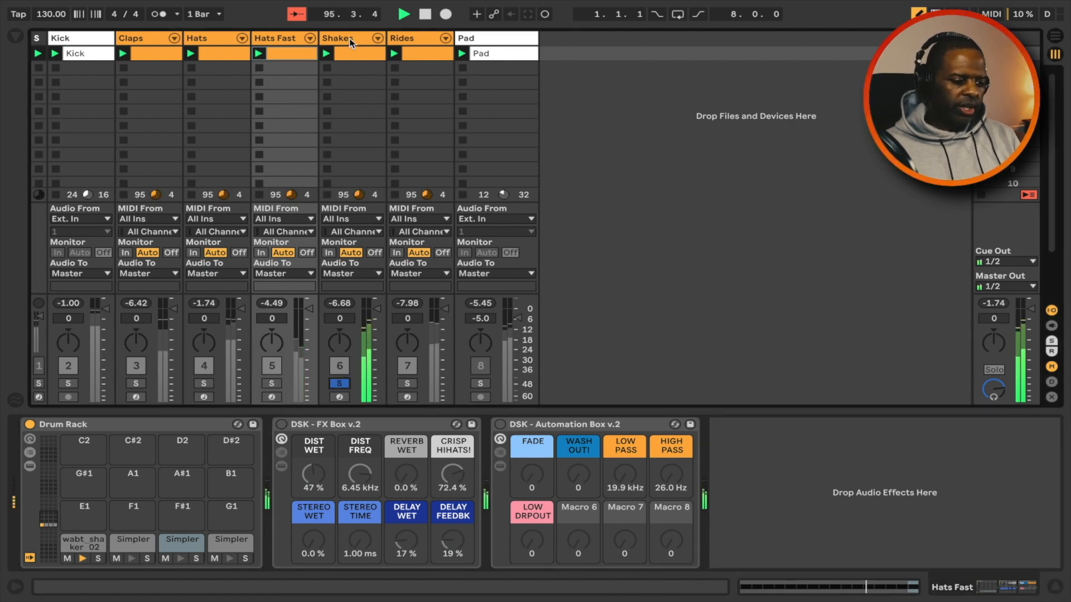
pyautogui.click(351, 42)
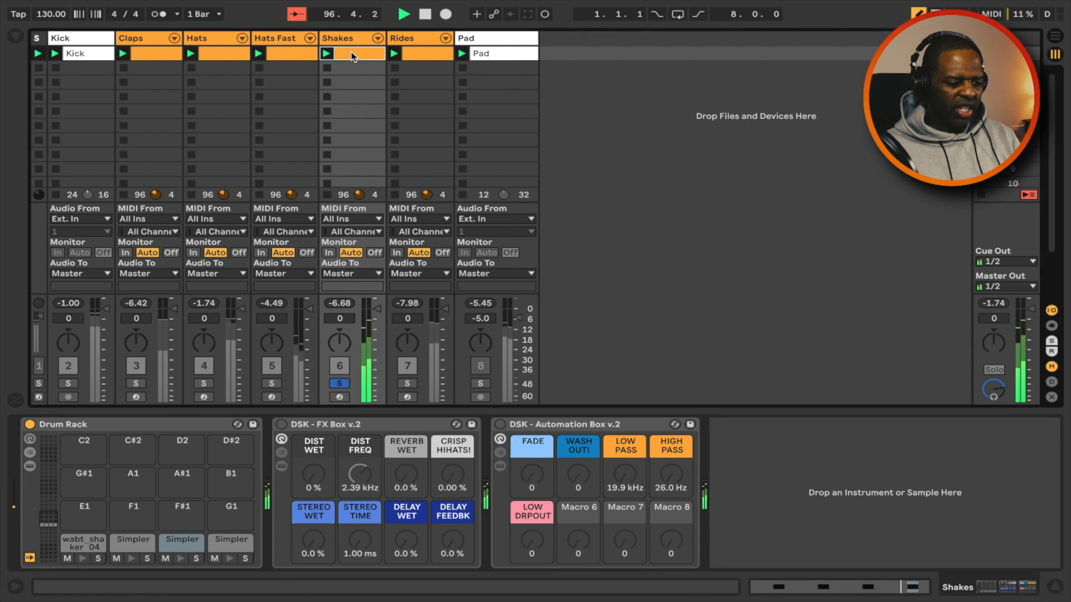
pyautogui.click(351, 51)
pyautogui.click(350, 39)
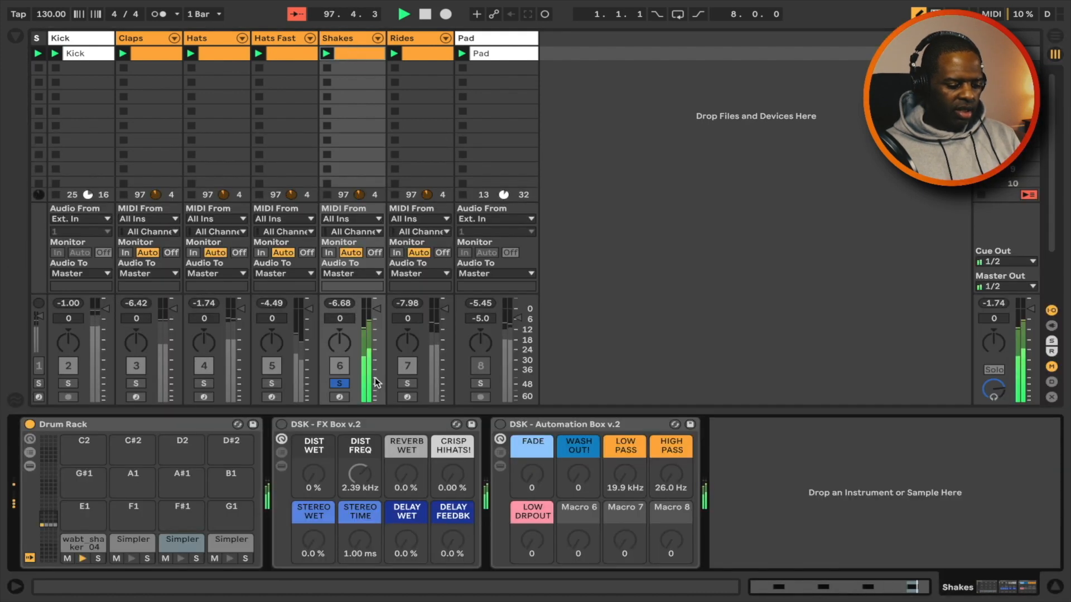
pyautogui.click(339, 429)
pyautogui.click(281, 424)
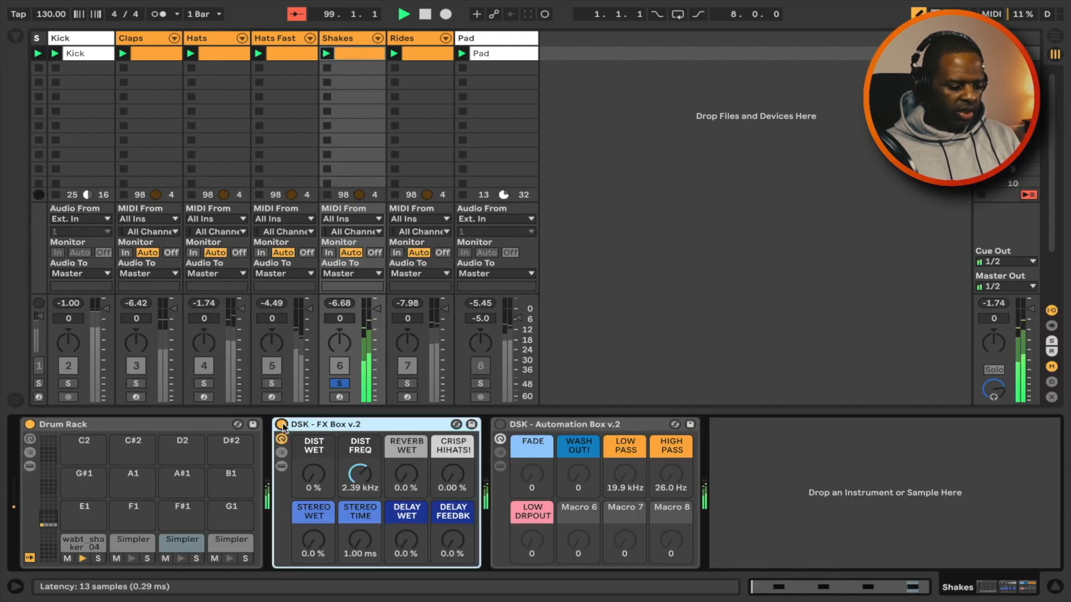
pyautogui.moveTo(311, 472); pyautogui.dragTo(404, 466)
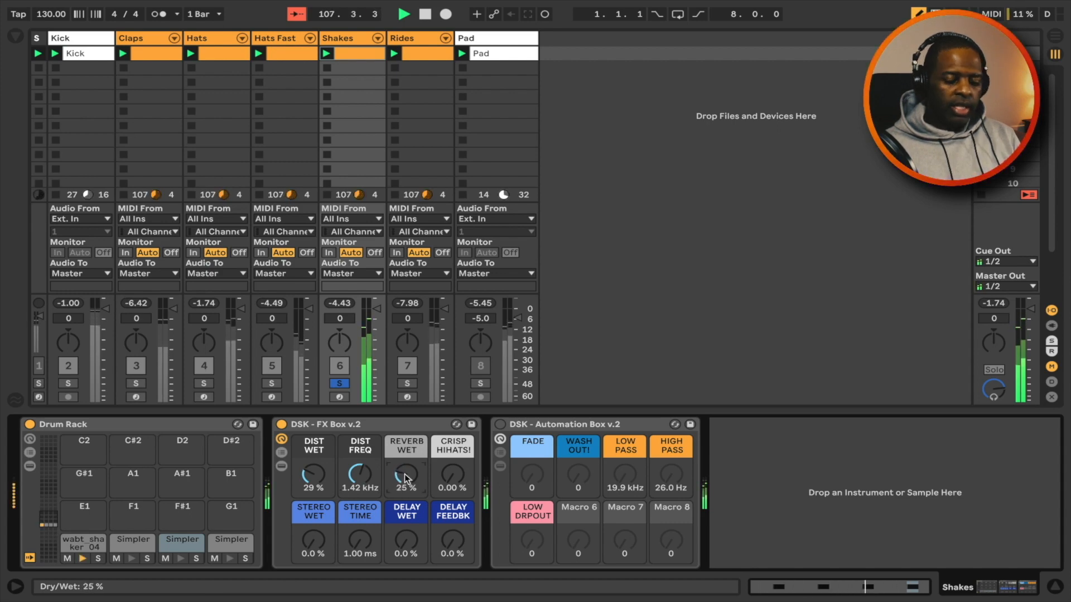
# Unfold the Reverb in the Shakes rack and set Reverb Wet to 40% and Decay Time to 1.07 s
pyautogui.click(282, 465)
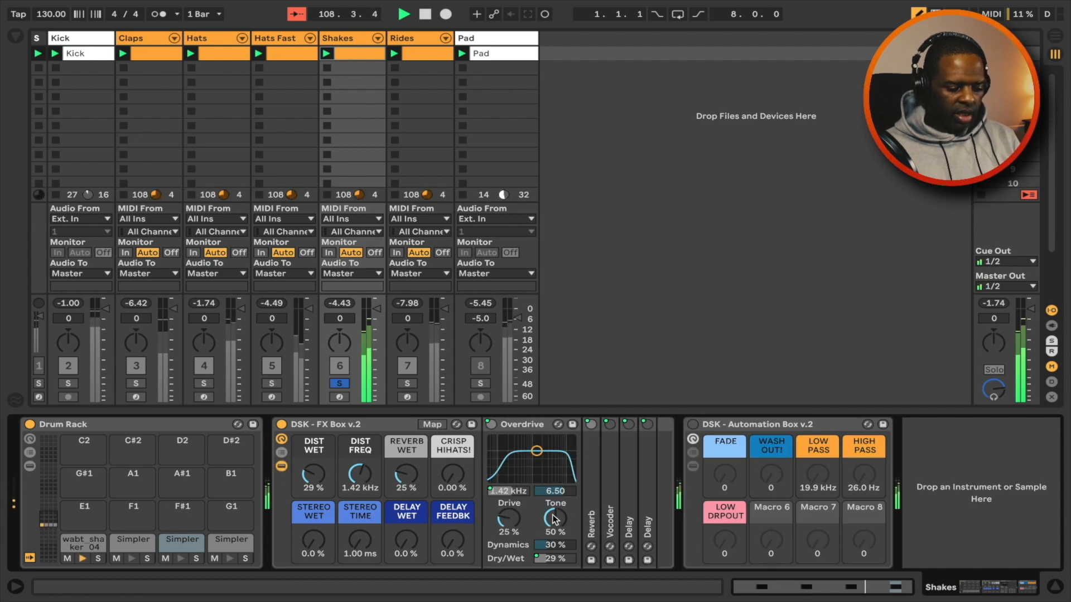
pyautogui.doubleClick(589, 522)
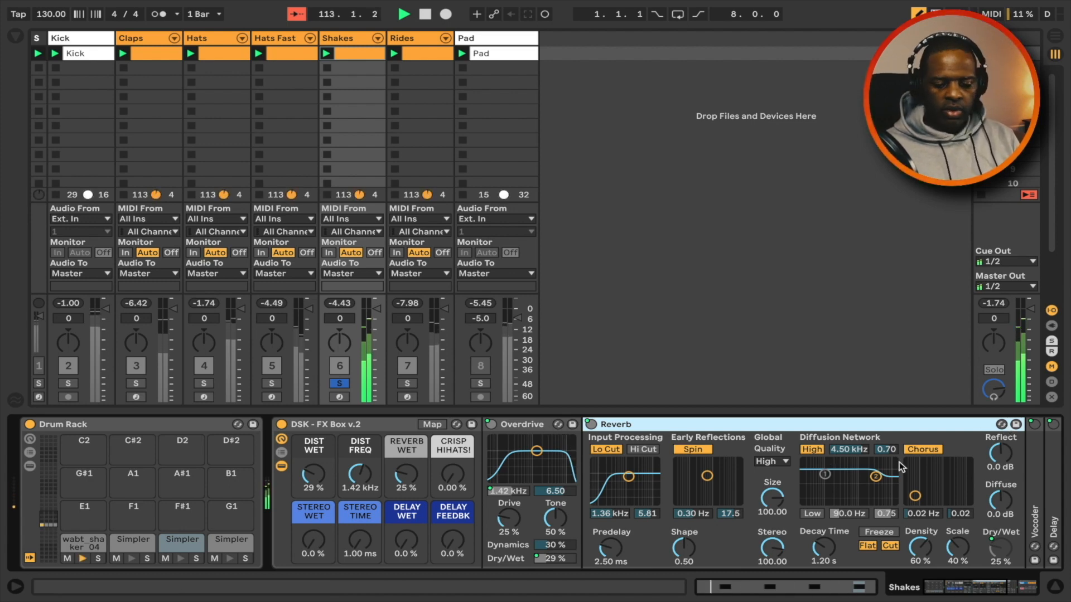
pyautogui.hscroll(3, 899, 461)
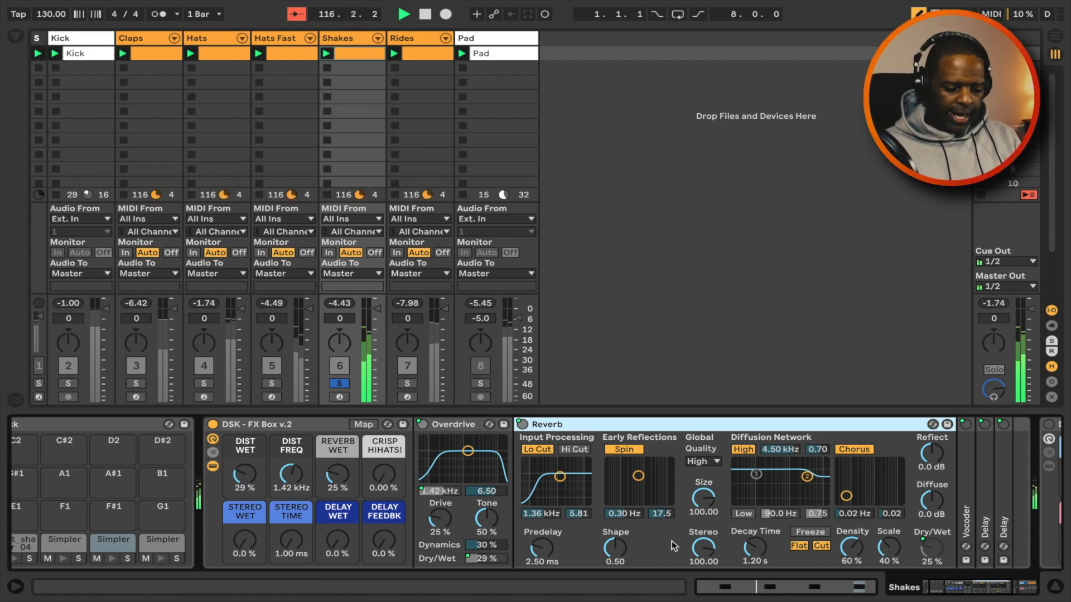
pyautogui.moveTo(337, 476); pyautogui.dragTo(337, 470)
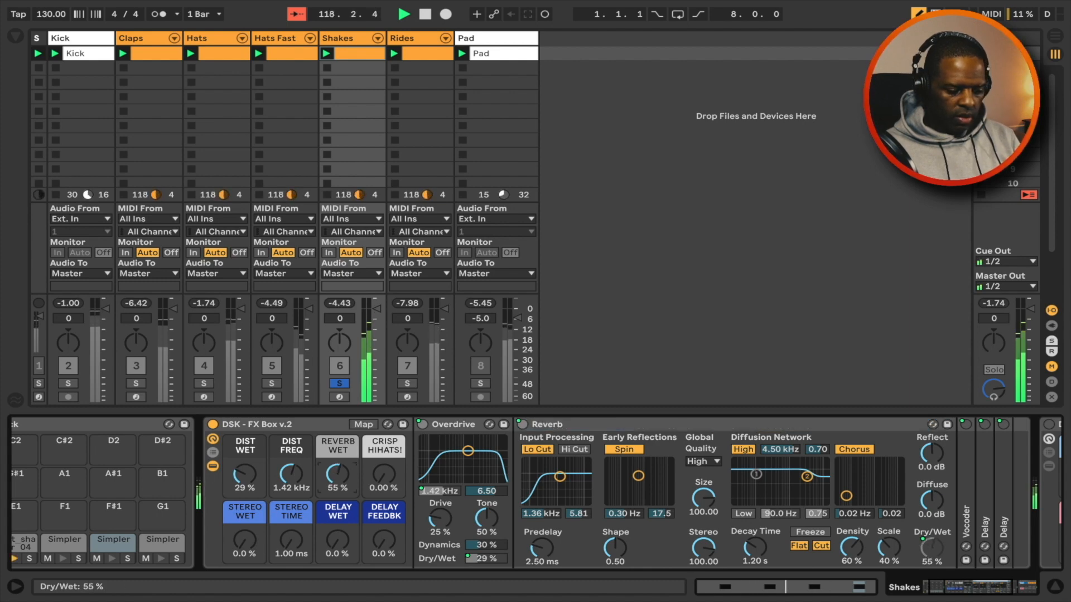
pyautogui.moveTo(337, 470); pyautogui.dragTo(337, 468)
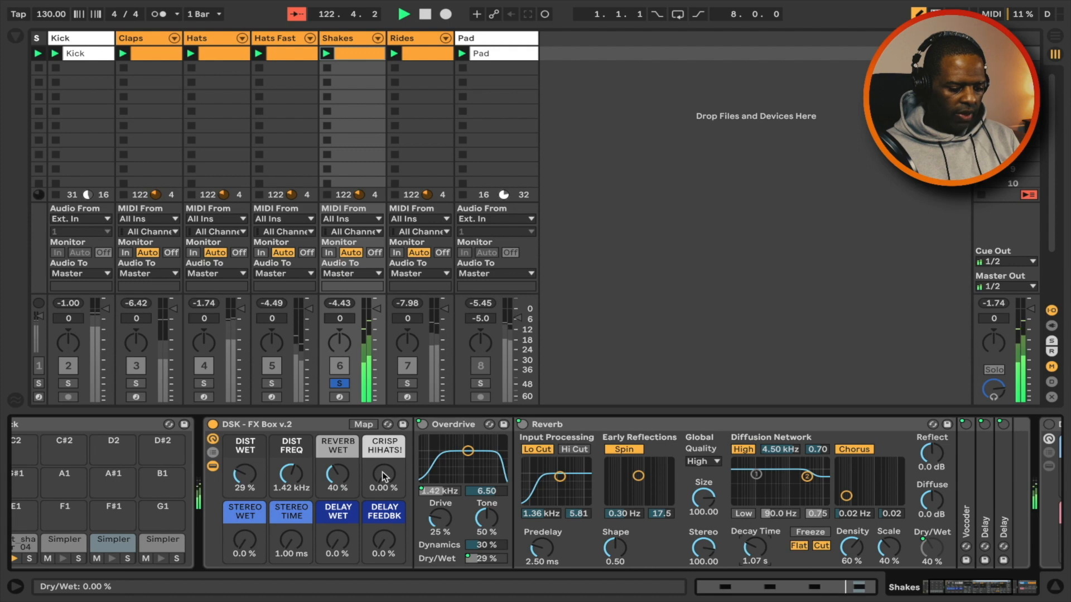
# Set the Shakes rack's Crisp Hihats to 48.8%, Dist Wet to 44%, Overdrive Drive to 48%, Delay Wet to 41% and Delay Feedback to 24%
pyautogui.moveTo(384, 474); pyautogui.dragTo(383, 466)
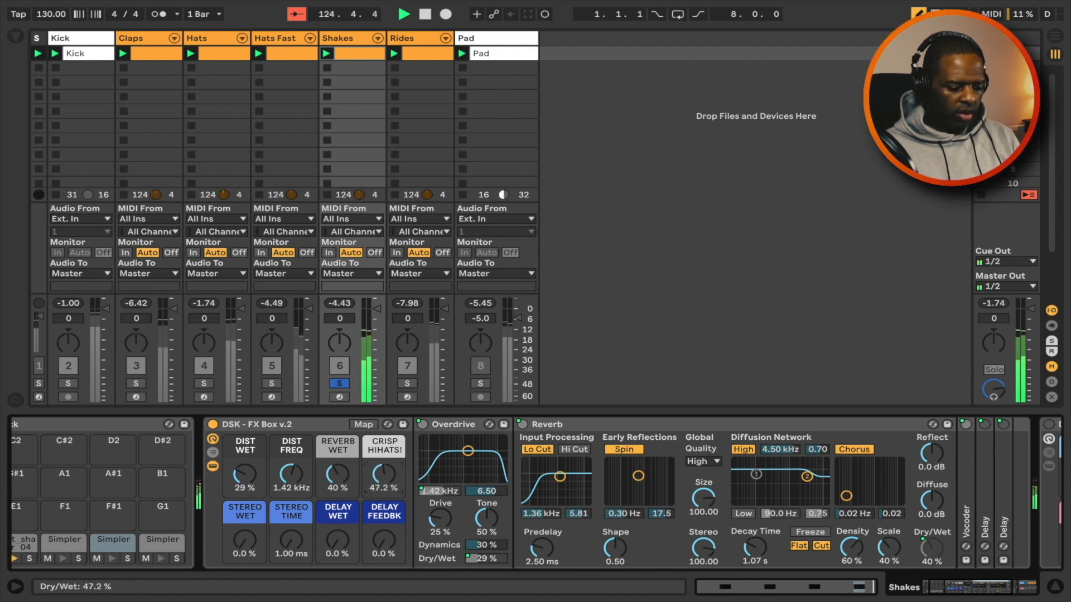
pyautogui.moveTo(384, 474); pyautogui.dragTo(384, 473)
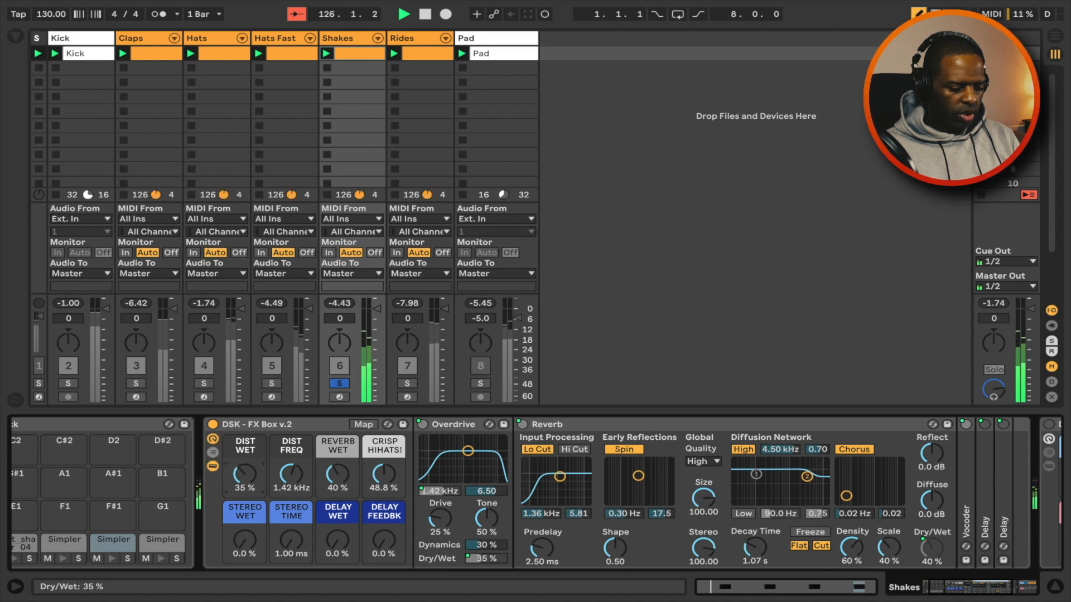
pyautogui.moveTo(245, 474); pyautogui.dragTo(244, 486)
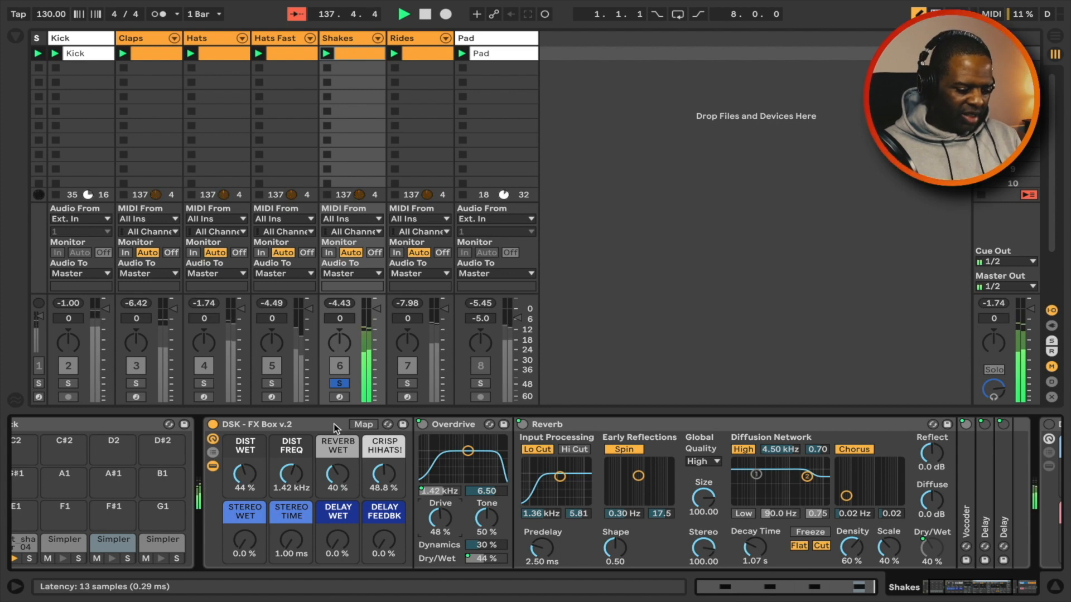
pyautogui.moveTo(384, 540); pyautogui.dragTo(337, 520)
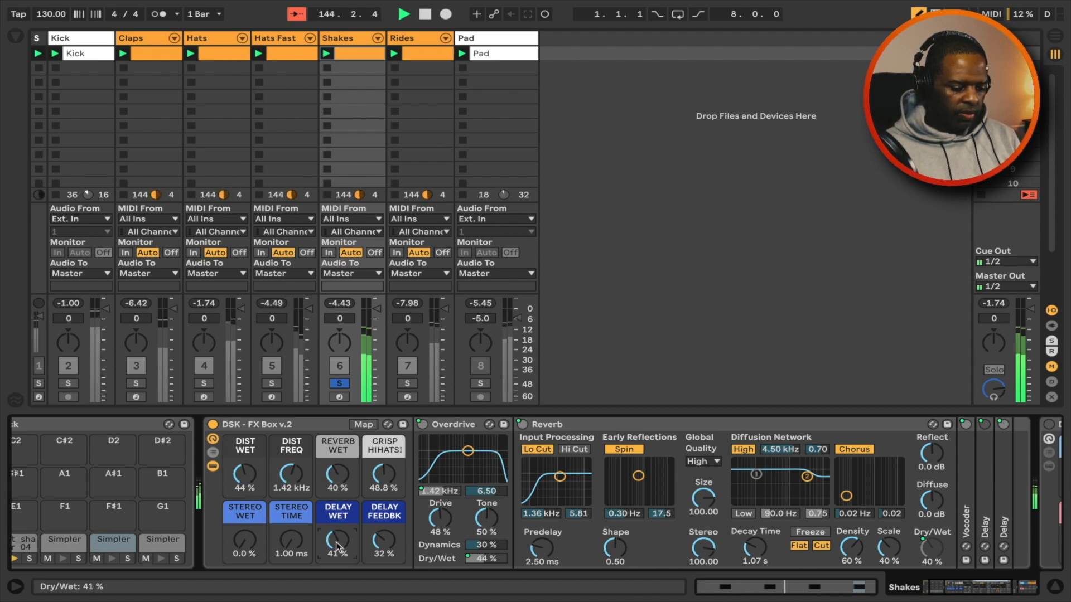
pyautogui.moveTo(382, 542); pyautogui.dragTo(382, 546)
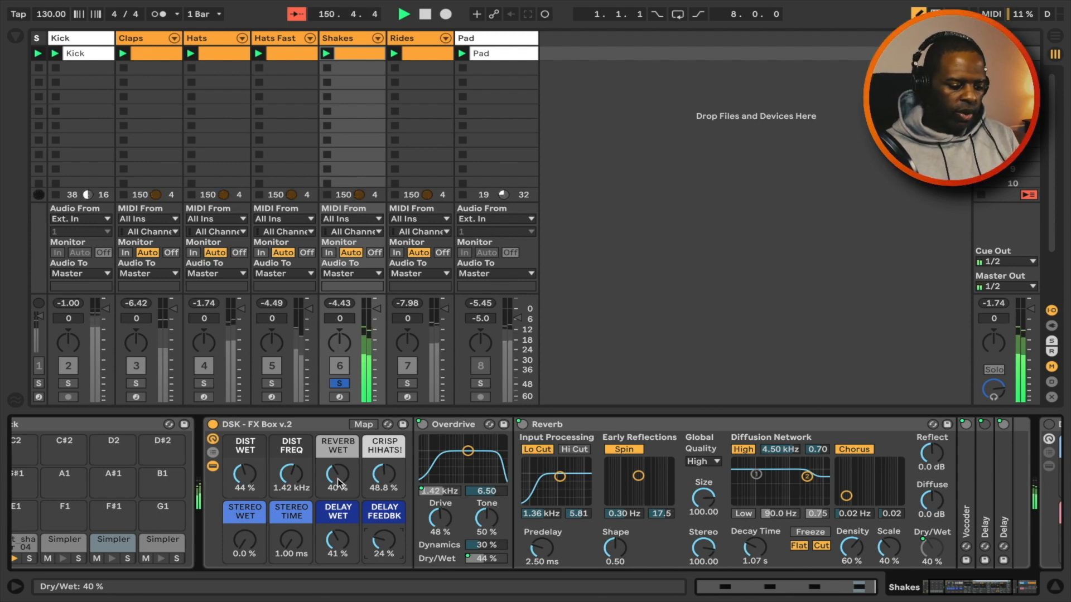
# Compare the Shakes with and without effects by bypassing and re-enabling the FX Box rack twice
pyautogui.click(212, 426)
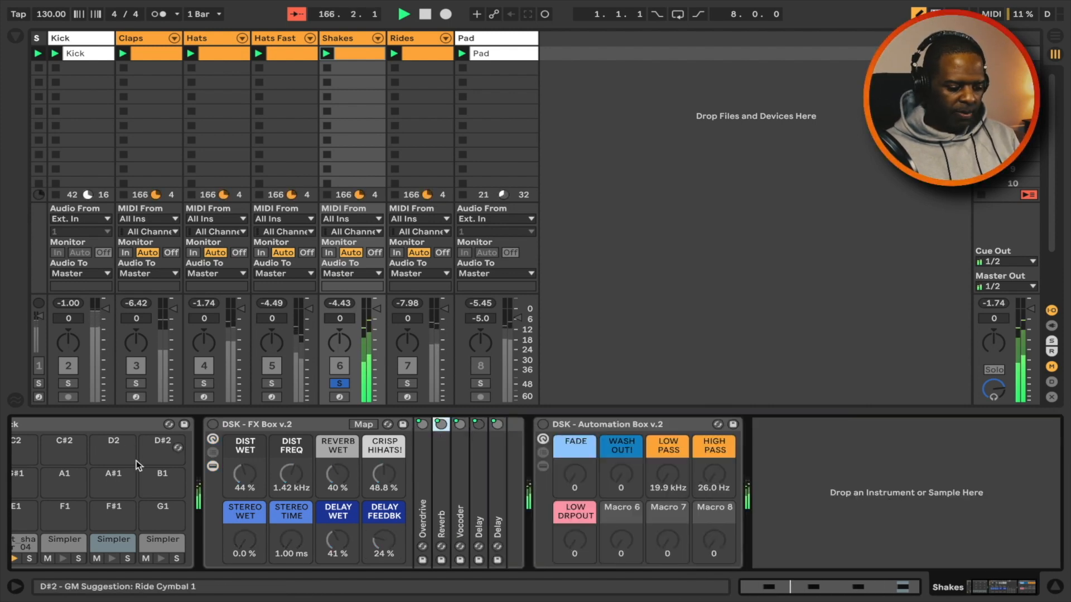
pyautogui.click(213, 424)
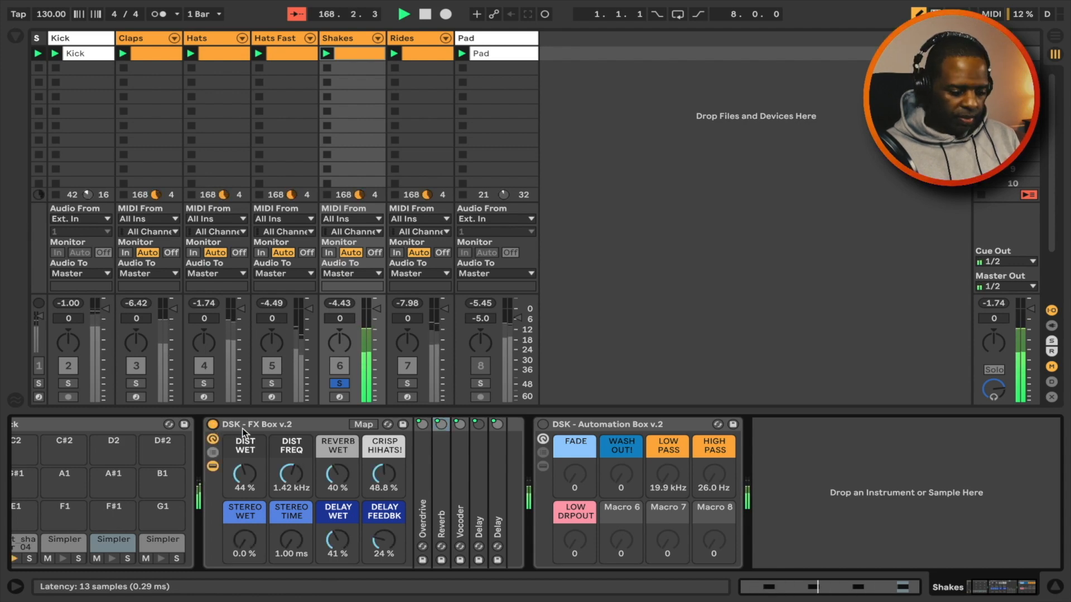
pyautogui.click(210, 425)
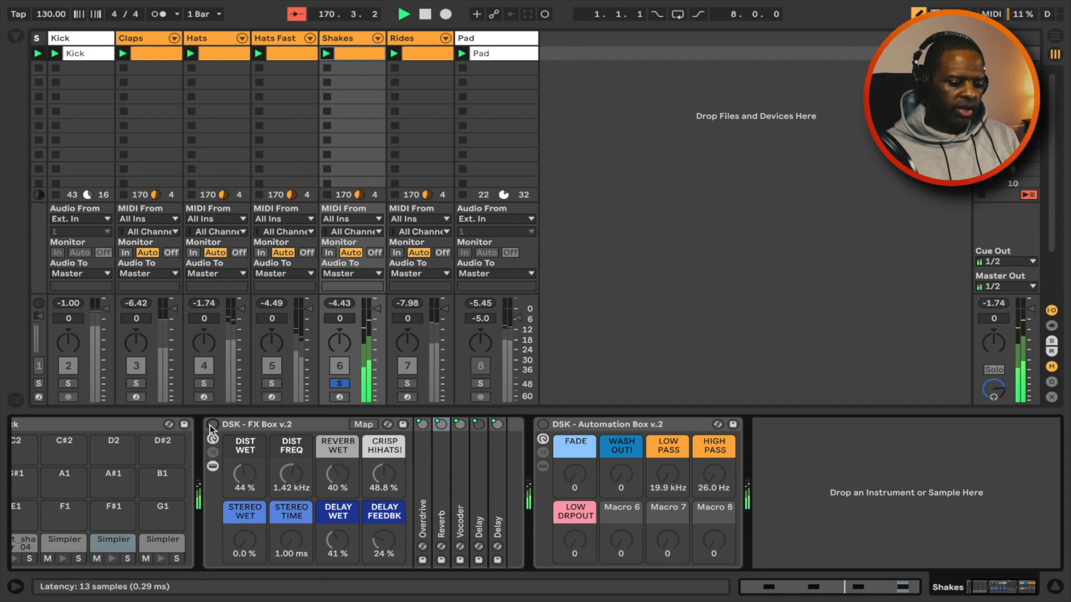
pyautogui.click(211, 425)
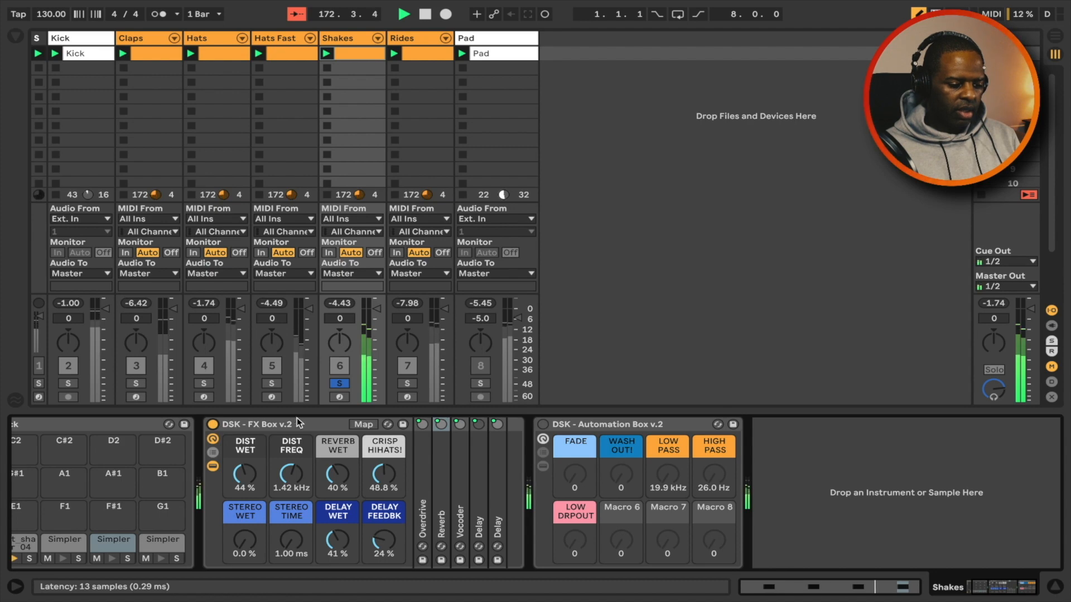
# Solo the Rides track, enable its FX Box rack and set Dist Wet to 23% during playback
pyautogui.click(407, 383)
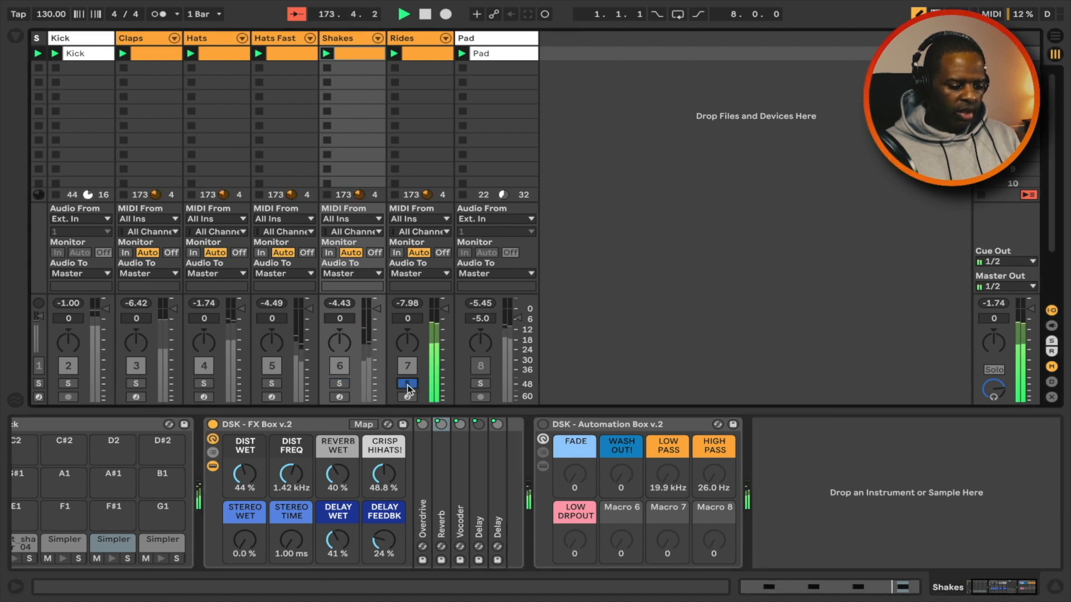
pyautogui.click(419, 38)
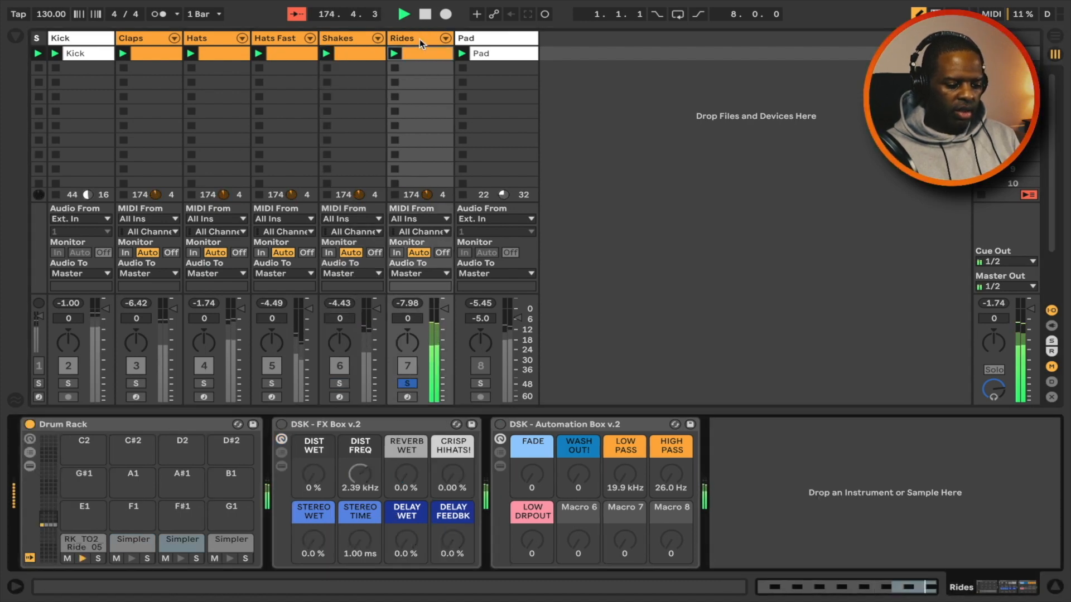
pyautogui.click(282, 424)
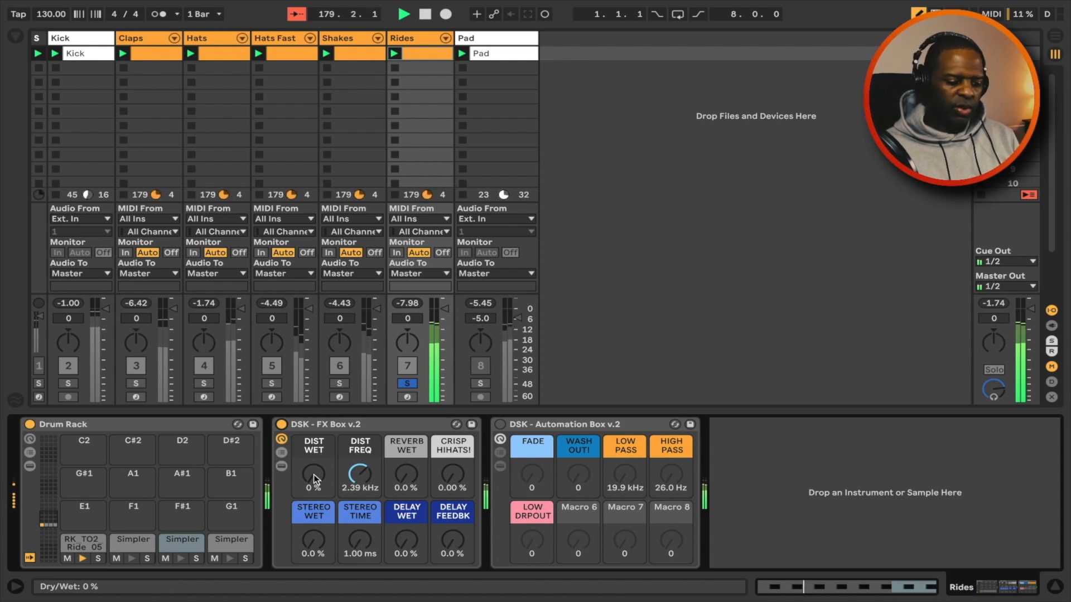
pyautogui.press('space')
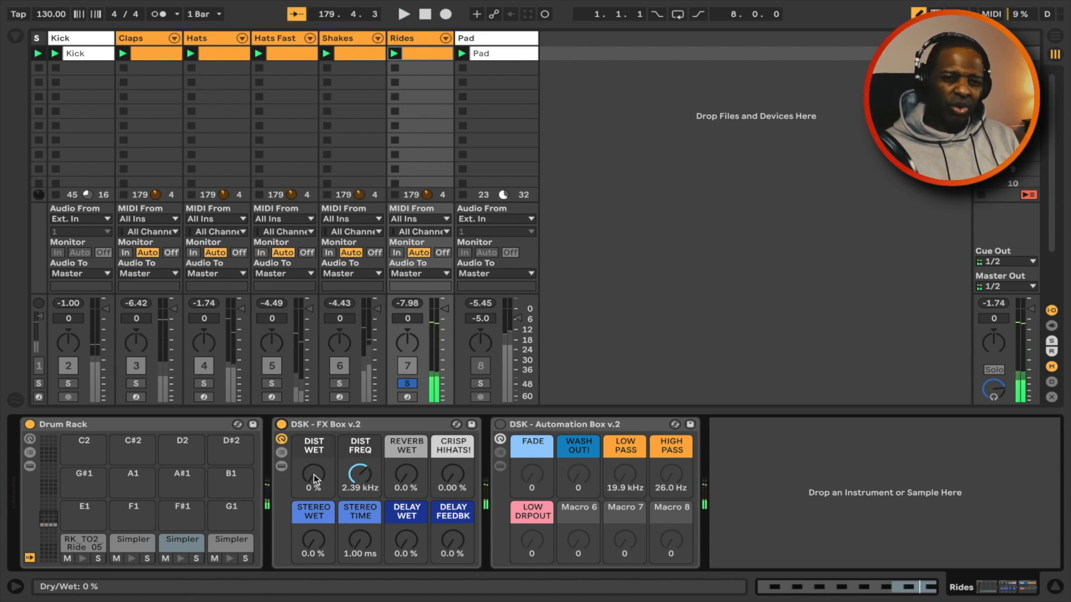
pyautogui.press('space')
pyautogui.moveTo(316, 479); pyautogui.dragTo(316, 464)
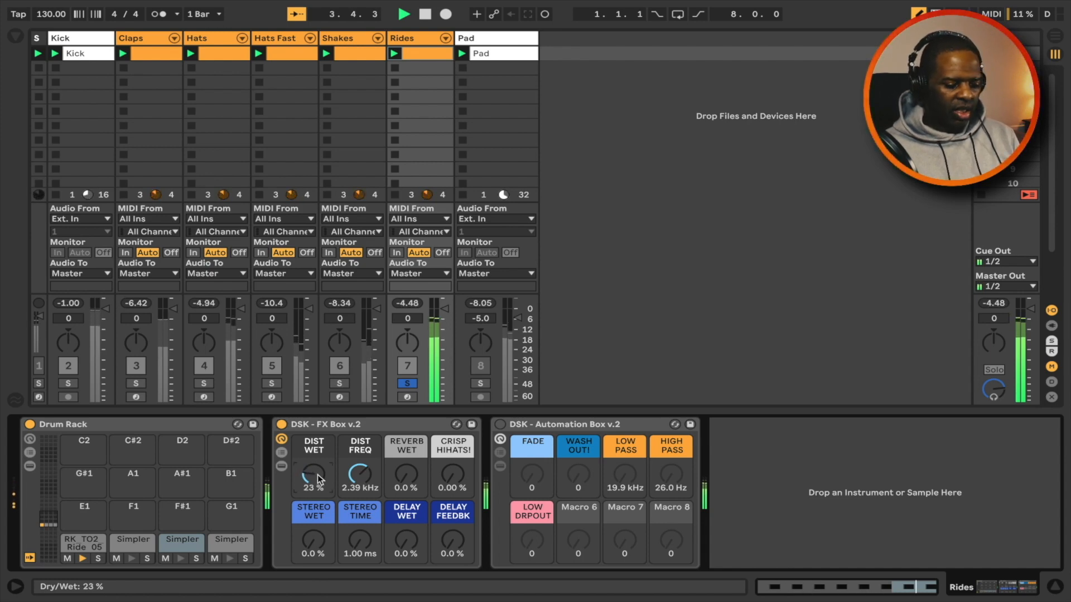
# Set the Rides rack's Reverb Wet to 27% and Dist Freq to 8.56 kHz
pyautogui.moveTo(406, 474); pyautogui.dragTo(406, 439)
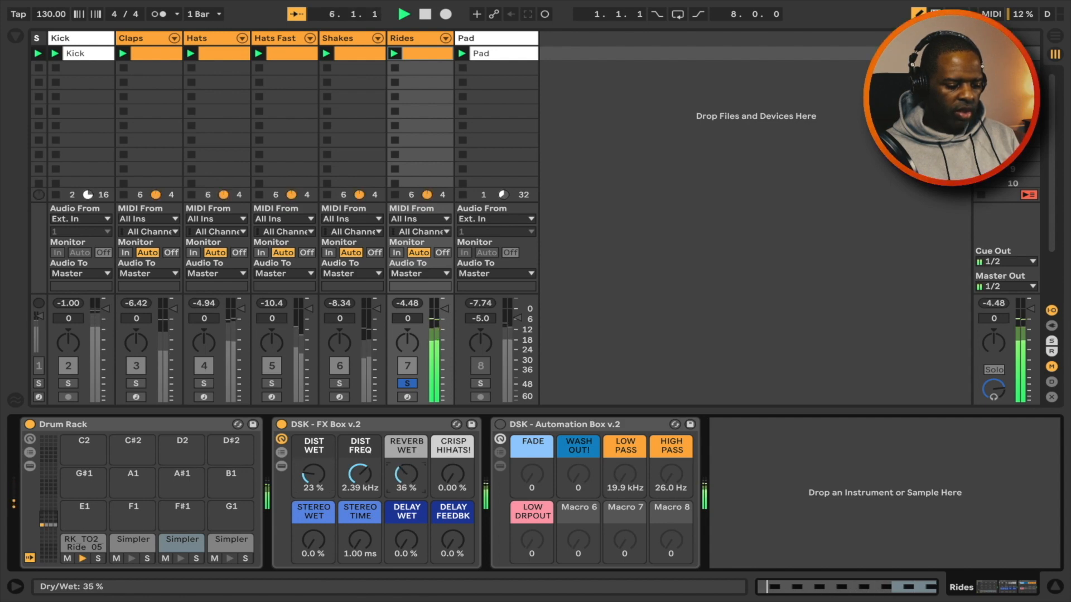
pyautogui.moveTo(406, 474); pyautogui.dragTo(406, 508)
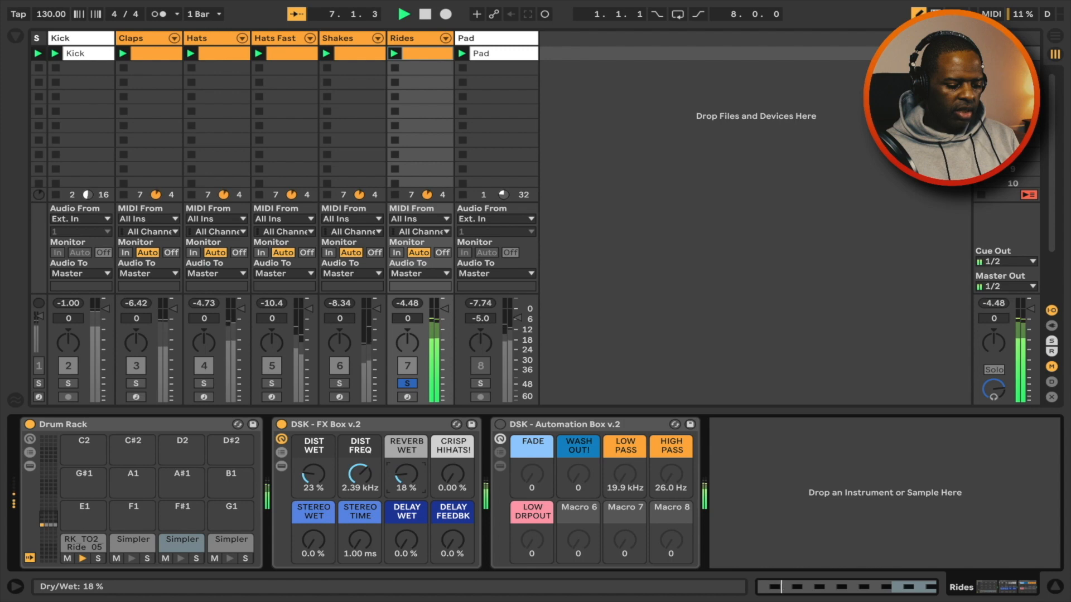
pyautogui.moveTo(359, 474)
pyautogui.mouseDown()
pyautogui.moveTo(360, 455)
pyautogui.moveTo(360, 475)
pyautogui.mouseUp()
# Audition Crisp Hihats on the Rides rack against 0% and settle it at 57.5%
pyautogui.moveTo(452, 474); pyautogui.dragTo(452, 447)
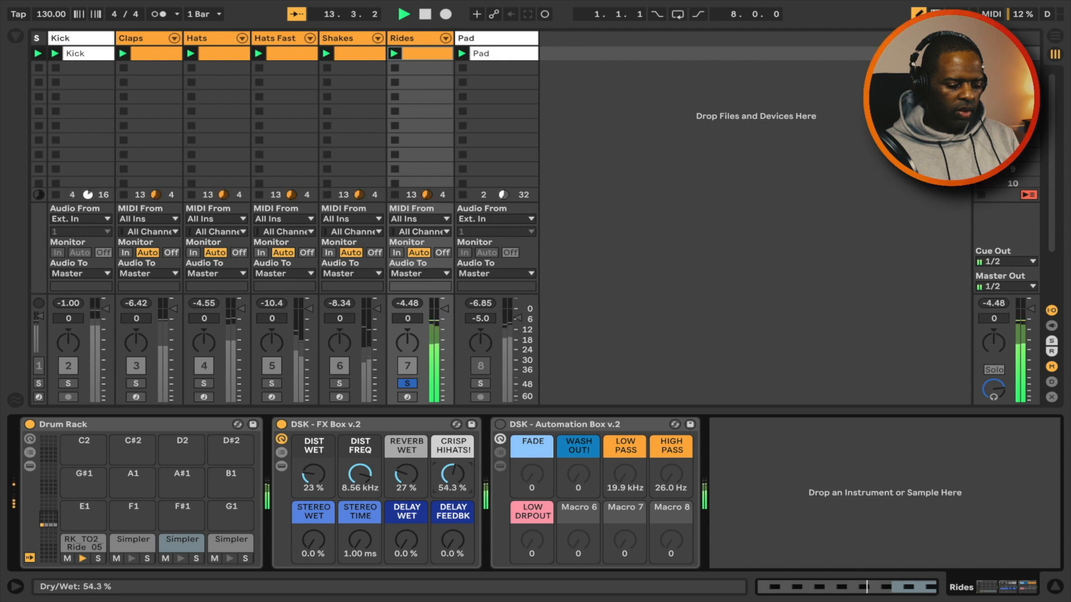
pyautogui.moveTo(452, 474); pyautogui.dragTo(453, 488)
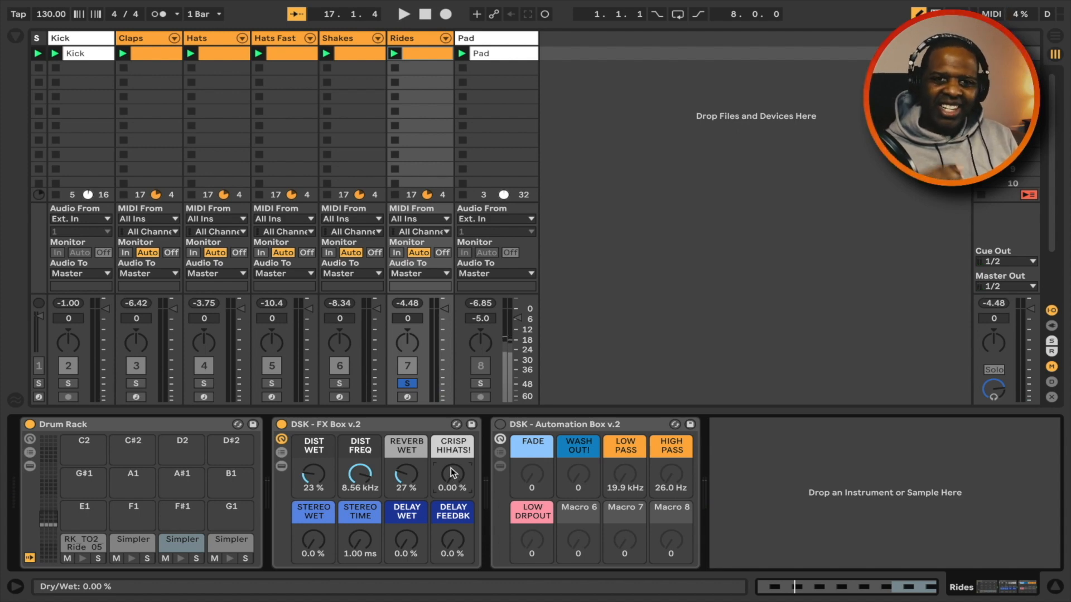
pyautogui.press('space')
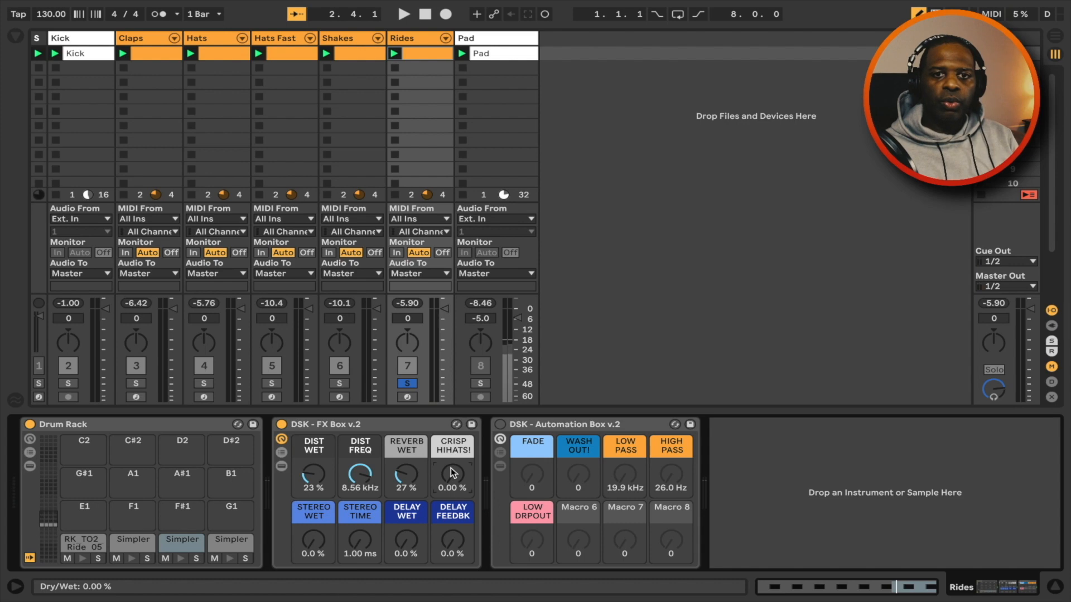
pyautogui.press('space')
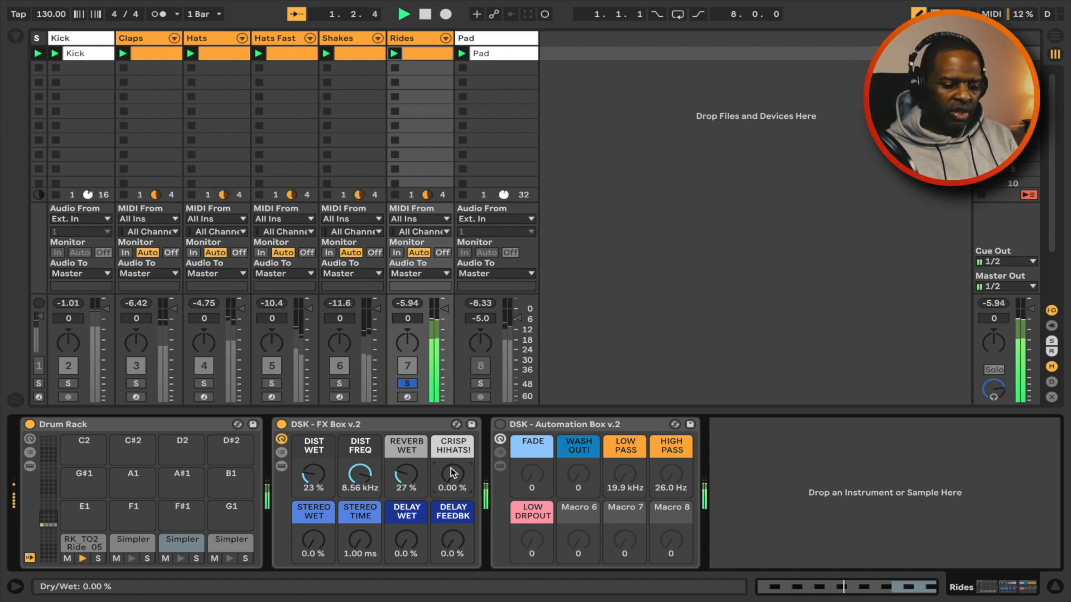
pyautogui.moveTo(453, 474); pyautogui.dragTo(453, 439)
pyautogui.press('space')
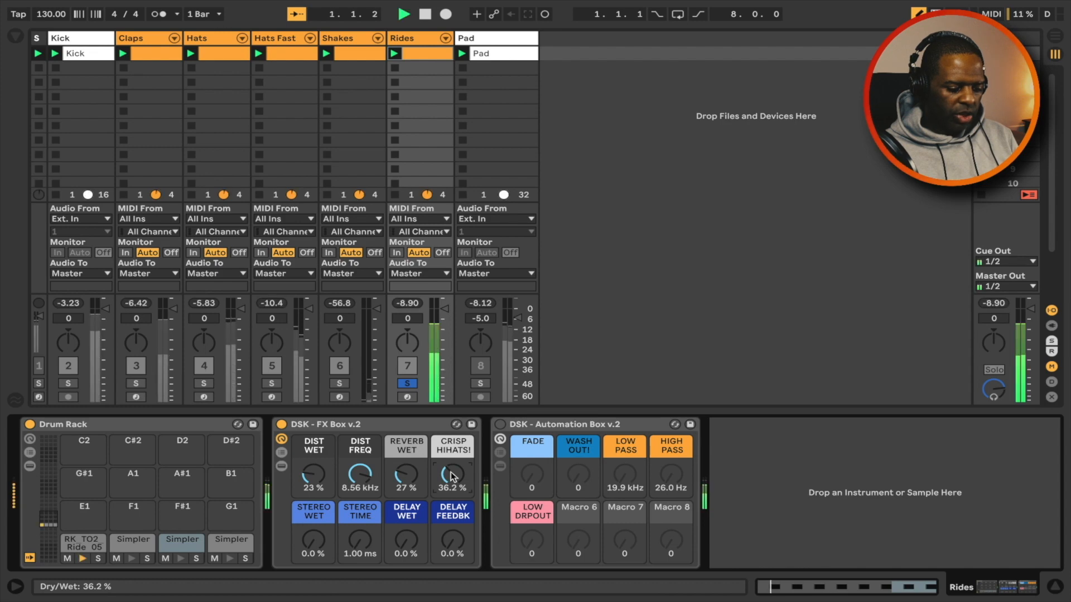
pyautogui.moveTo(453, 475); pyautogui.dragTo(453, 455)
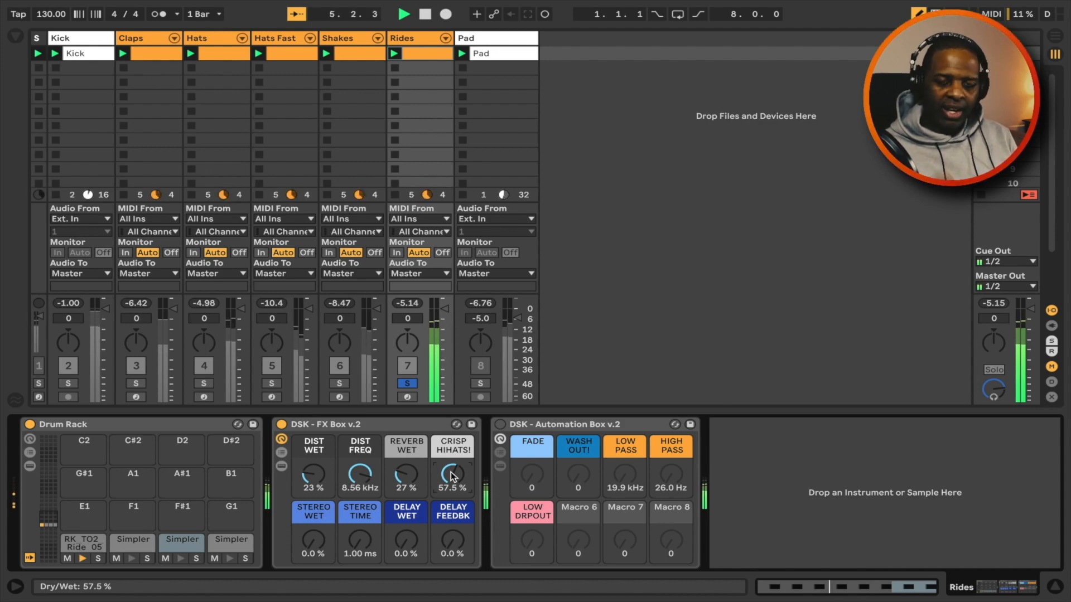
# Lower the velocities of the third, fourth, seventh and eighth notes in the Rides clip, then return to the track's devices
pyautogui.click(851, 587)
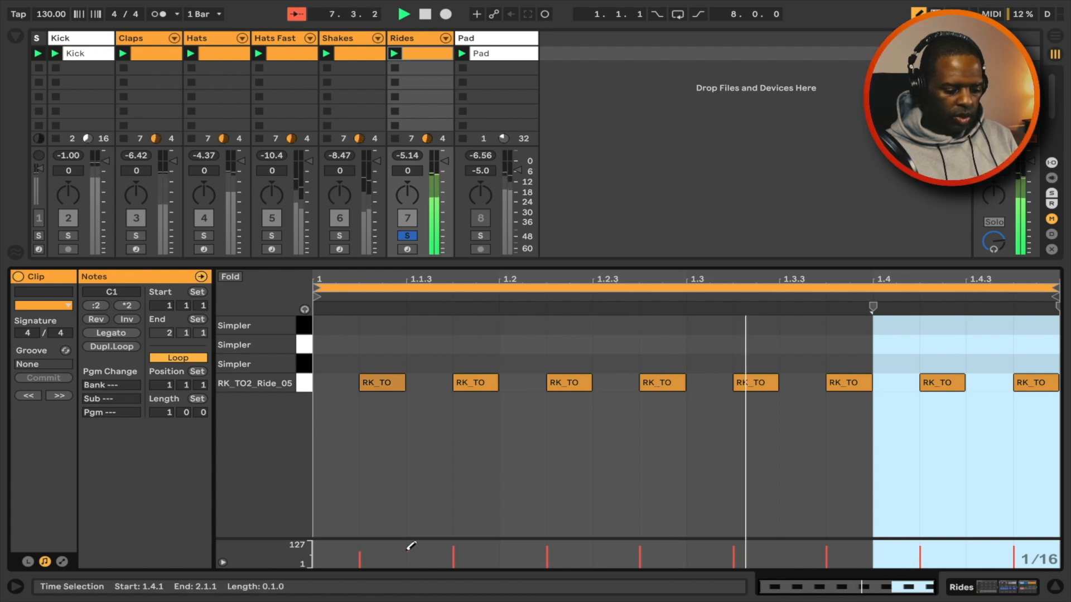
pyautogui.click(547, 561)
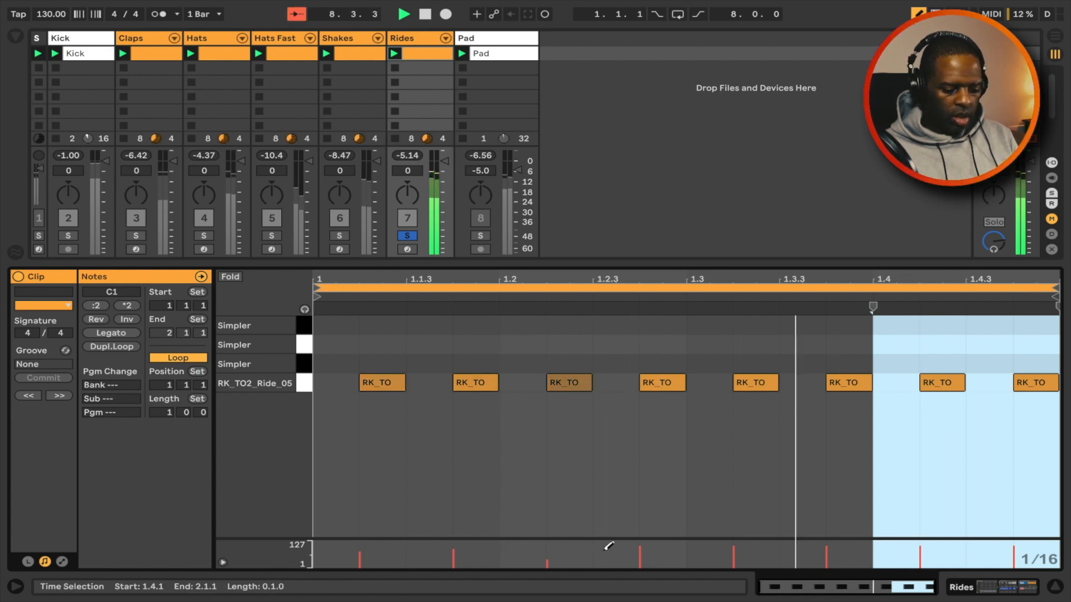
pyautogui.click(641, 557)
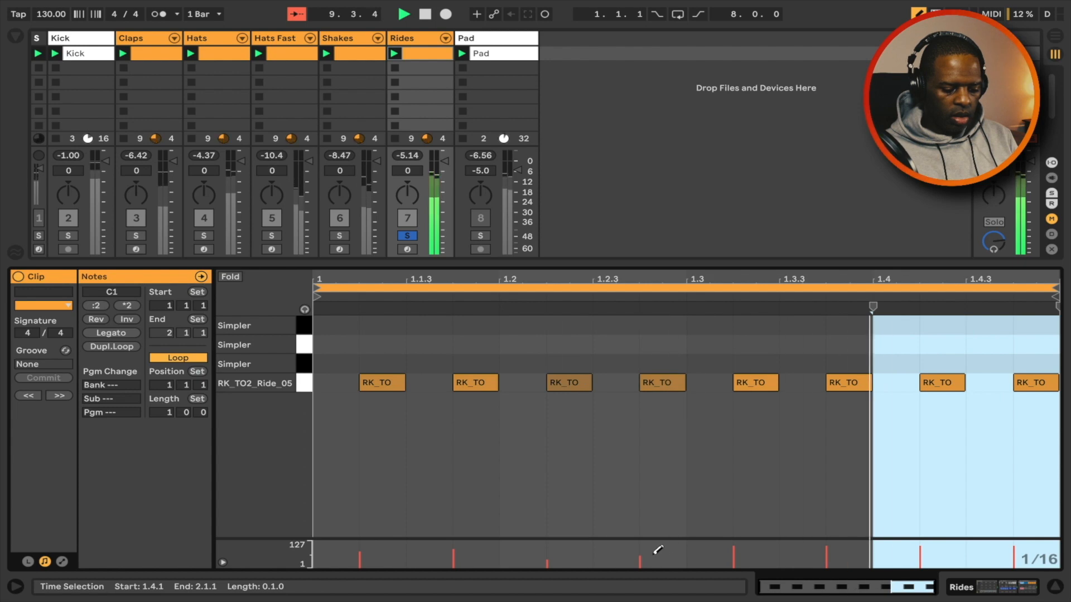
pyautogui.click(920, 553)
pyautogui.click(1015, 556)
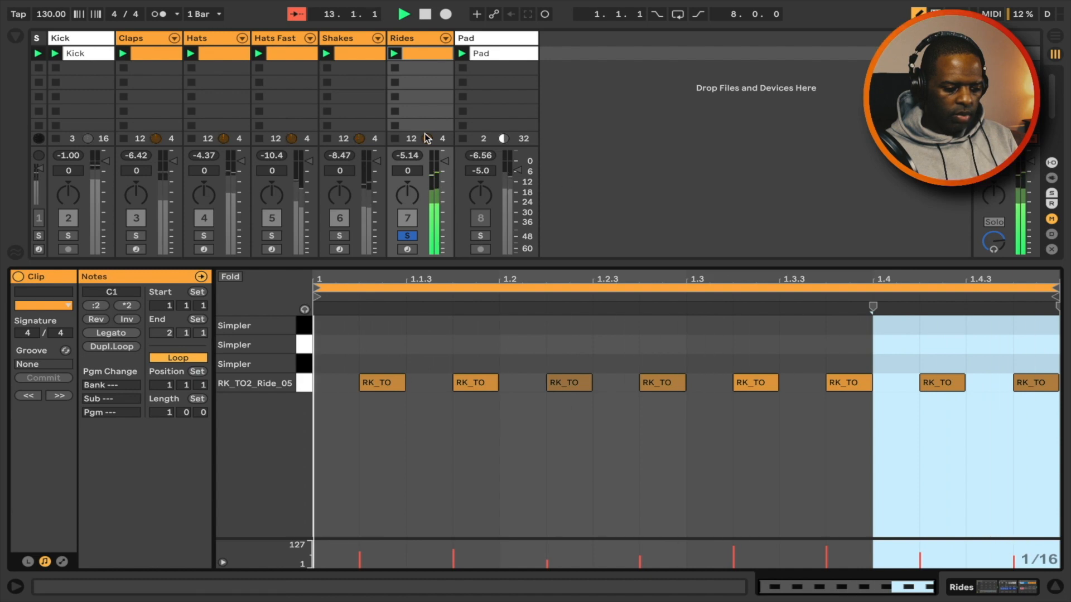
pyautogui.doubleClick(423, 40)
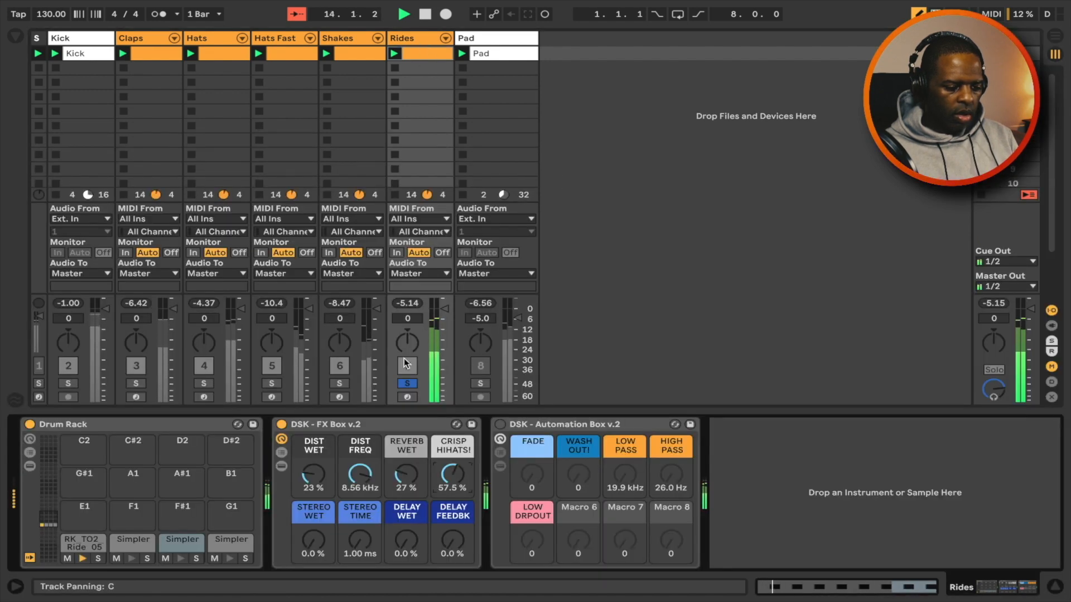
# Compare the Rides with the FX Box rack bypassed and enabled, both alone and together with the soloed Kick
pyautogui.press('space')
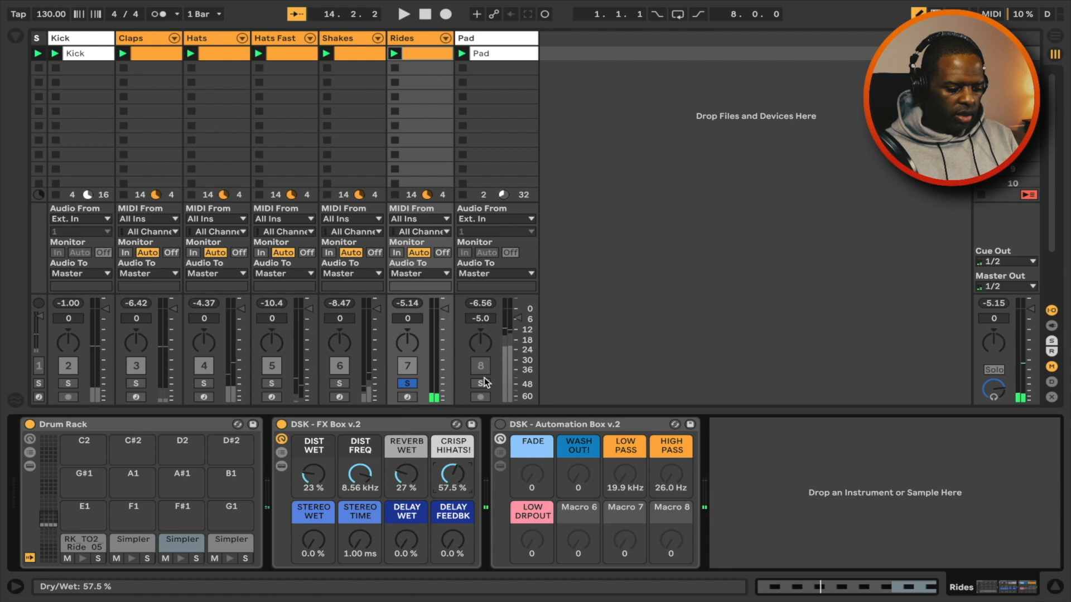
pyautogui.press('space')
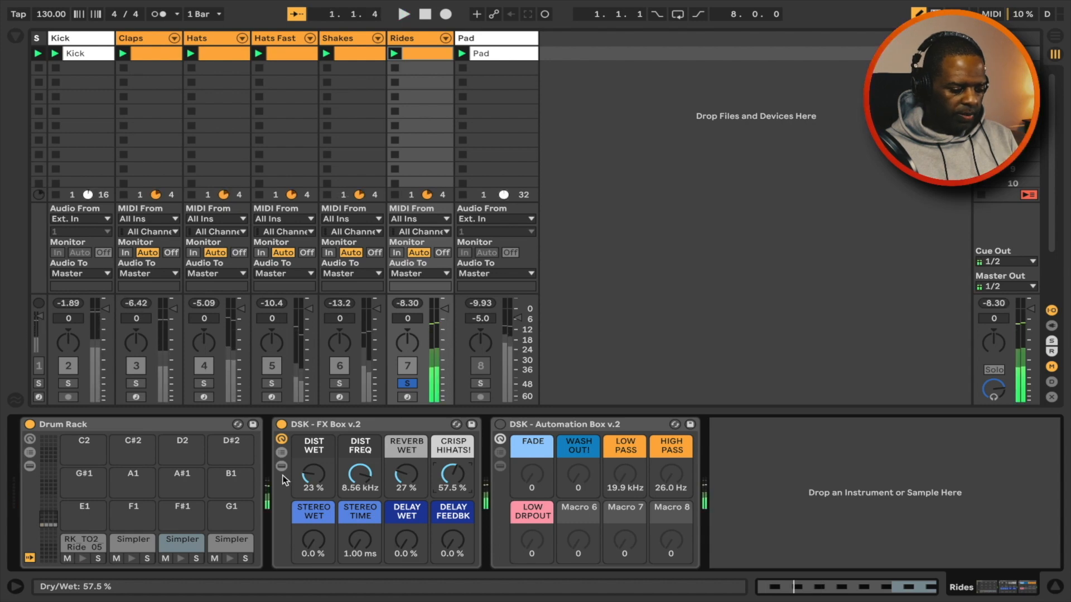
pyautogui.click(282, 425)
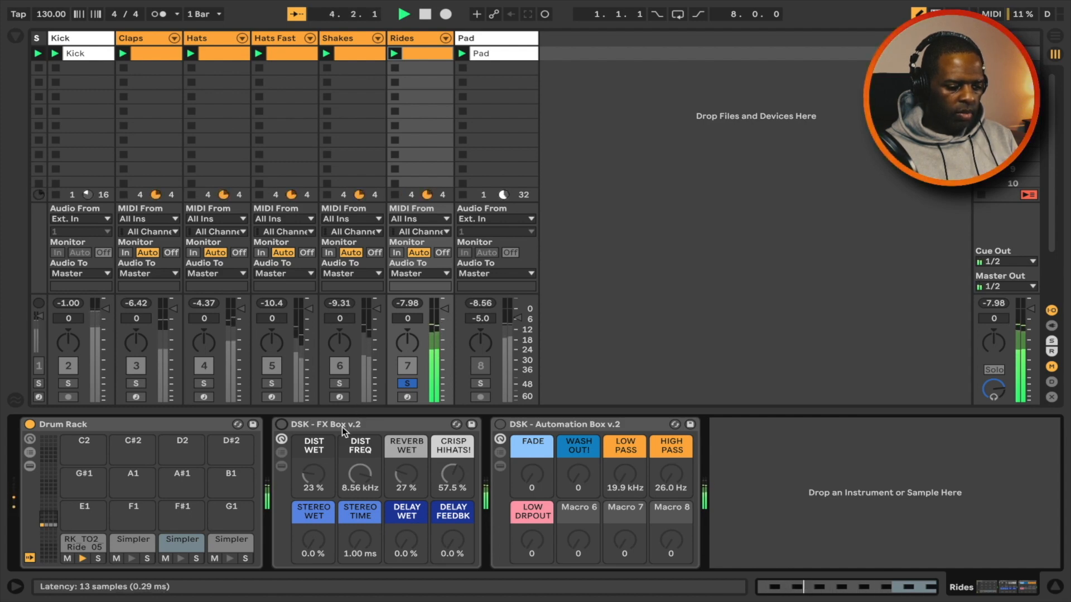
pyautogui.click(68, 384)
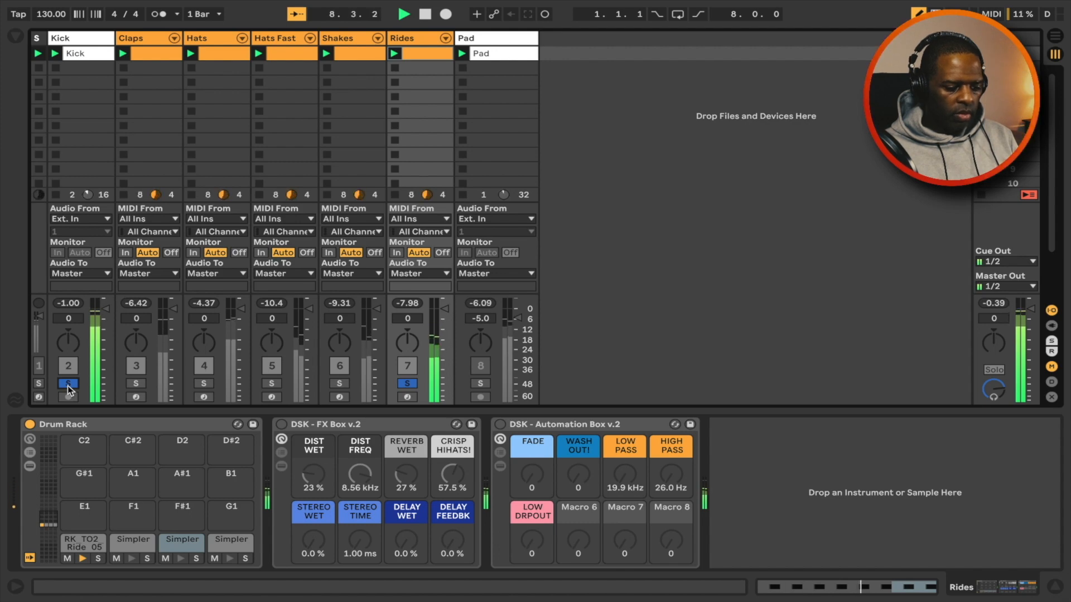
pyautogui.click(69, 384)
pyautogui.click(281, 425)
pyautogui.click(68, 385)
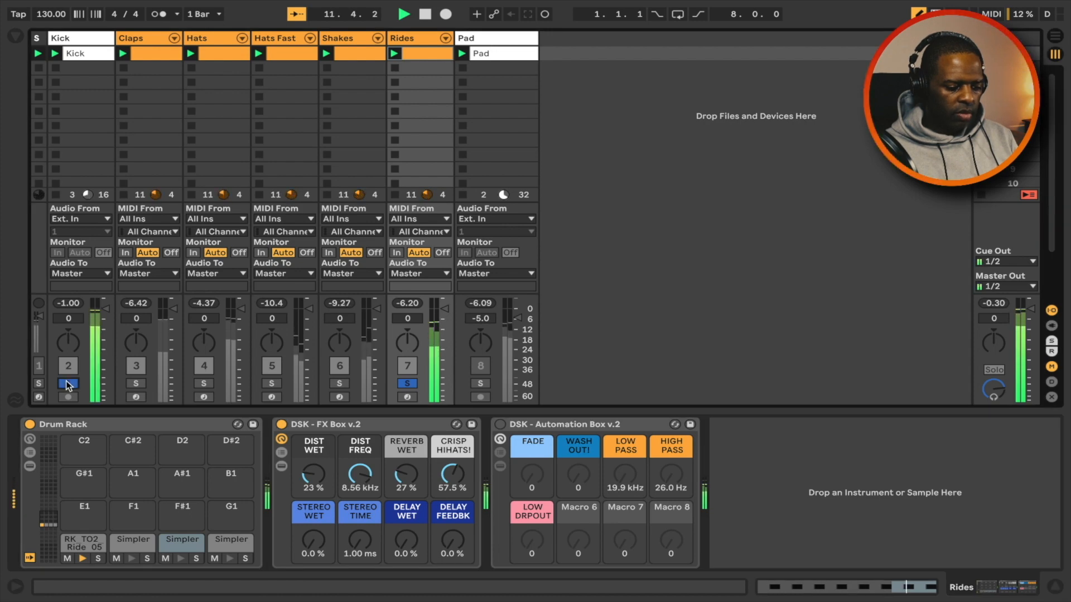
pyautogui.click(68, 385)
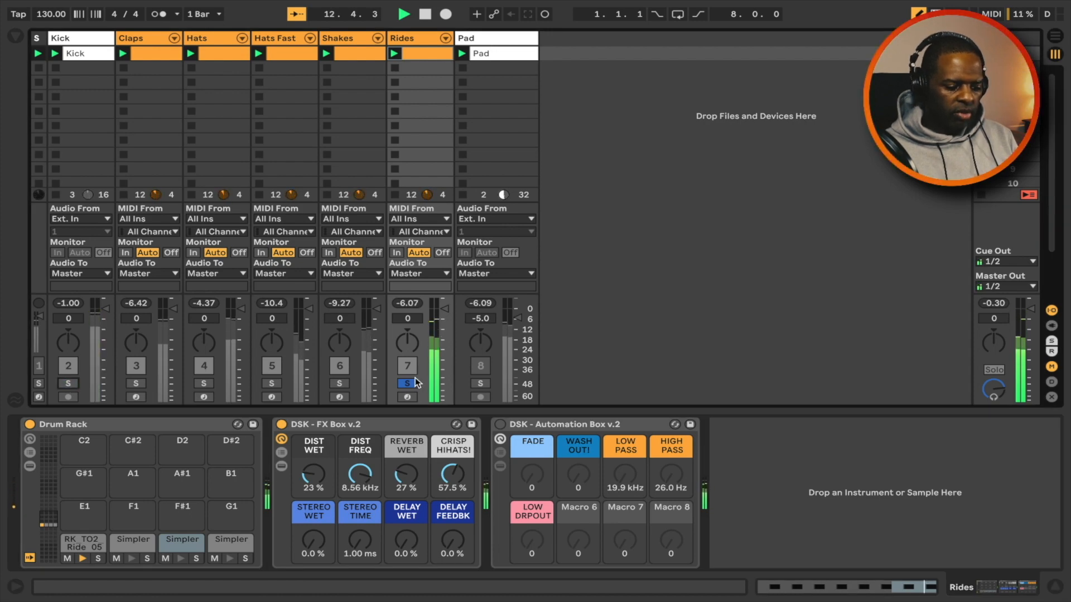
pyautogui.press('space')
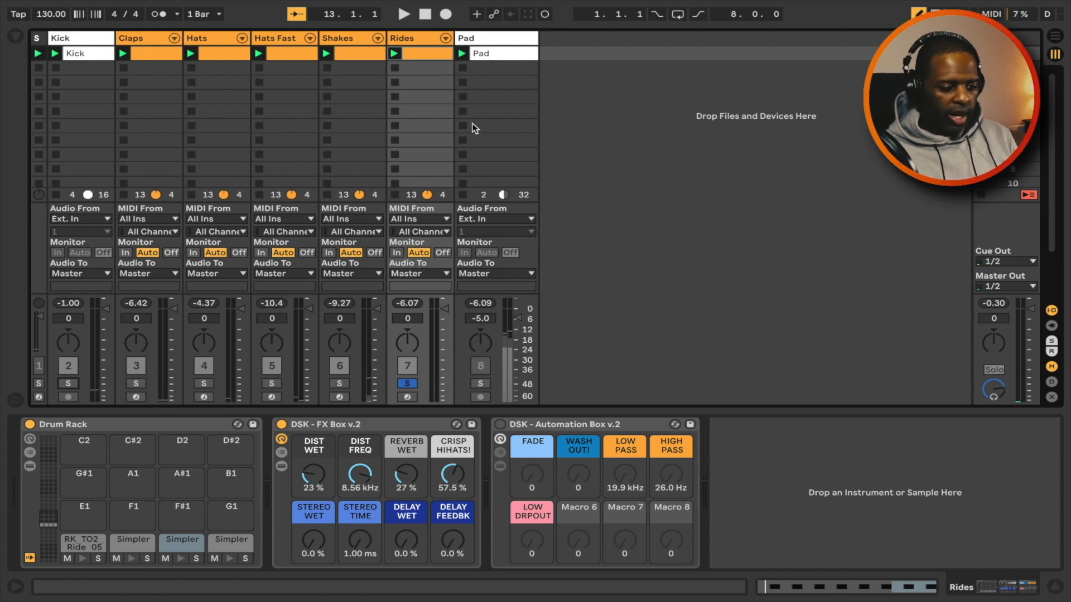
# Solo the Pad track and target the empty slot after ValhallaSupermassive in its effects chain
pyautogui.click(481, 385)
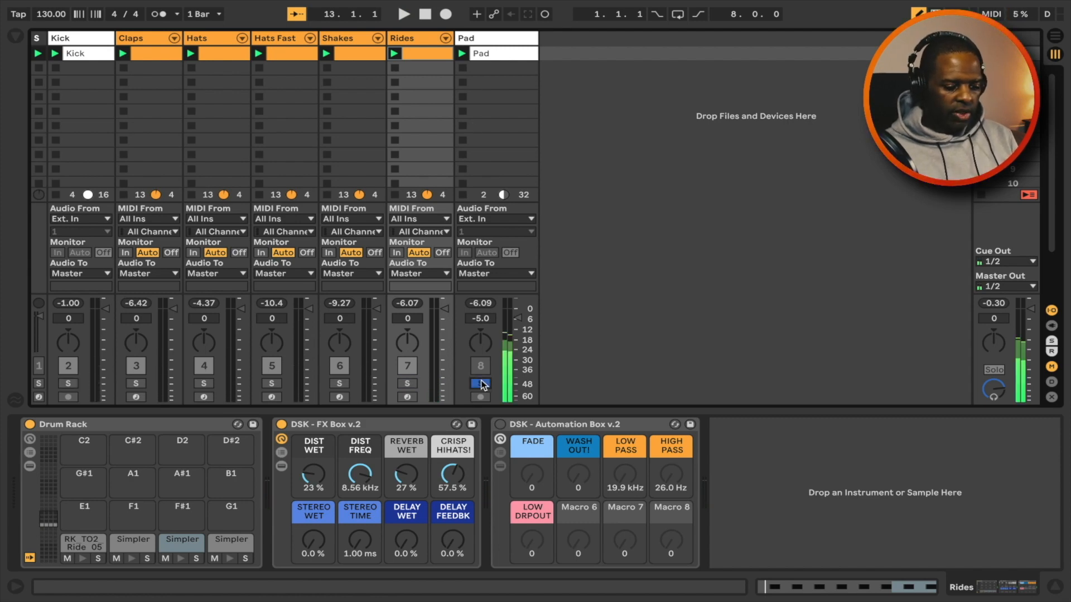
pyautogui.click(503, 39)
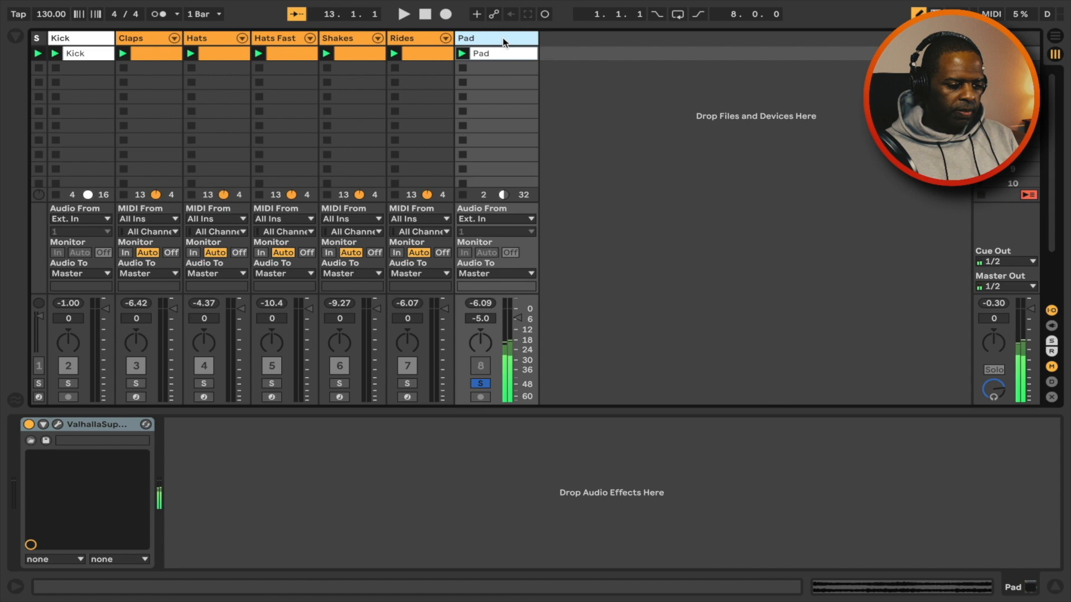
pyautogui.click(424, 39)
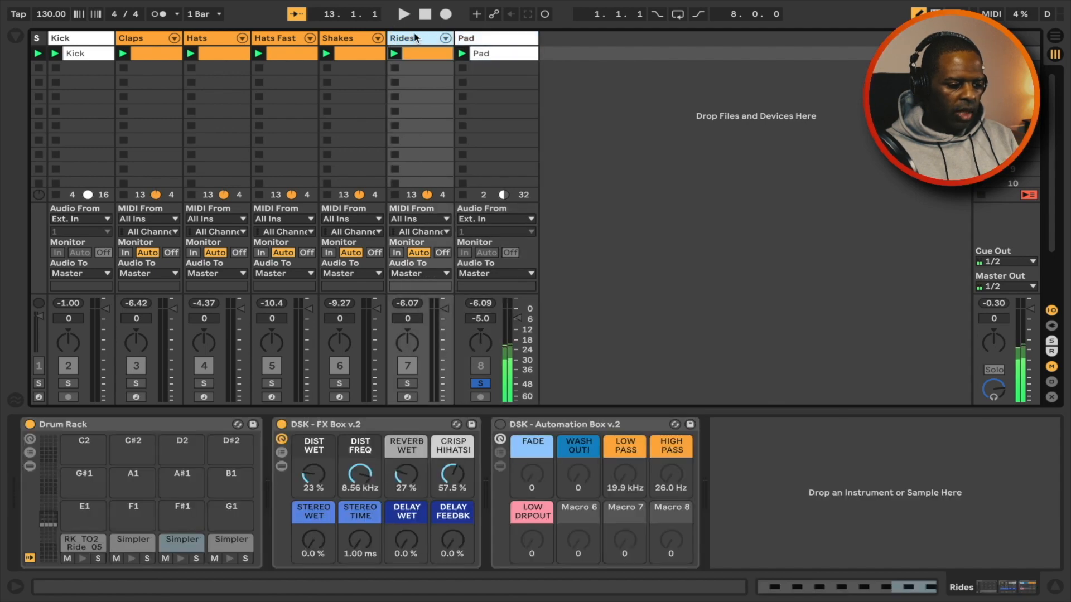
pyautogui.click(490, 41)
pyautogui.click(311, 464)
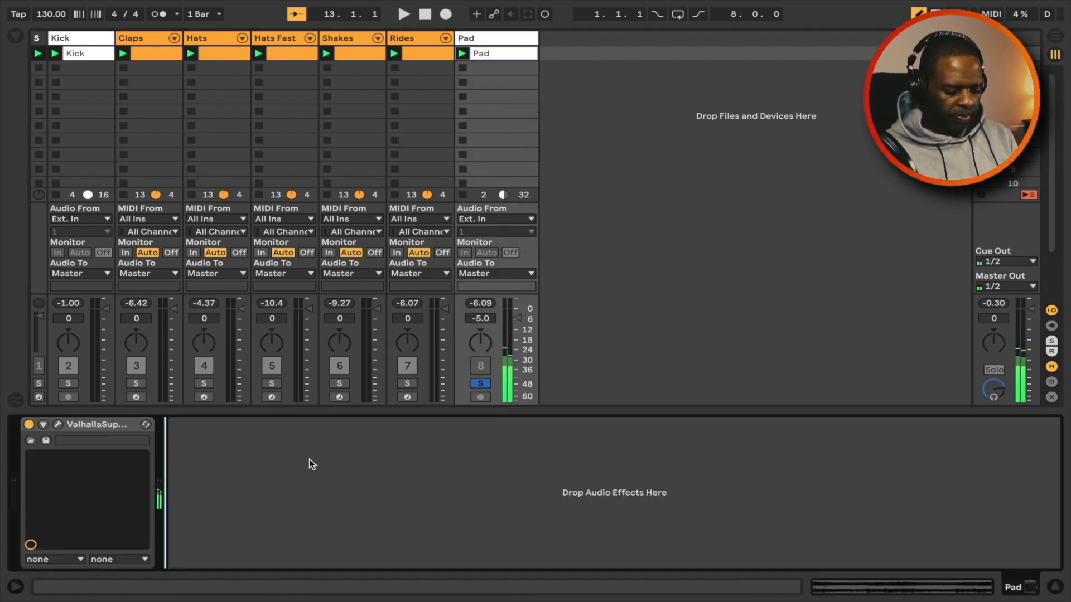
# Search the browser for "fx bo", add DSK - FX Box v.2 to the Pad track and start playback
pyautogui.hotkey('ctrl', 'f')
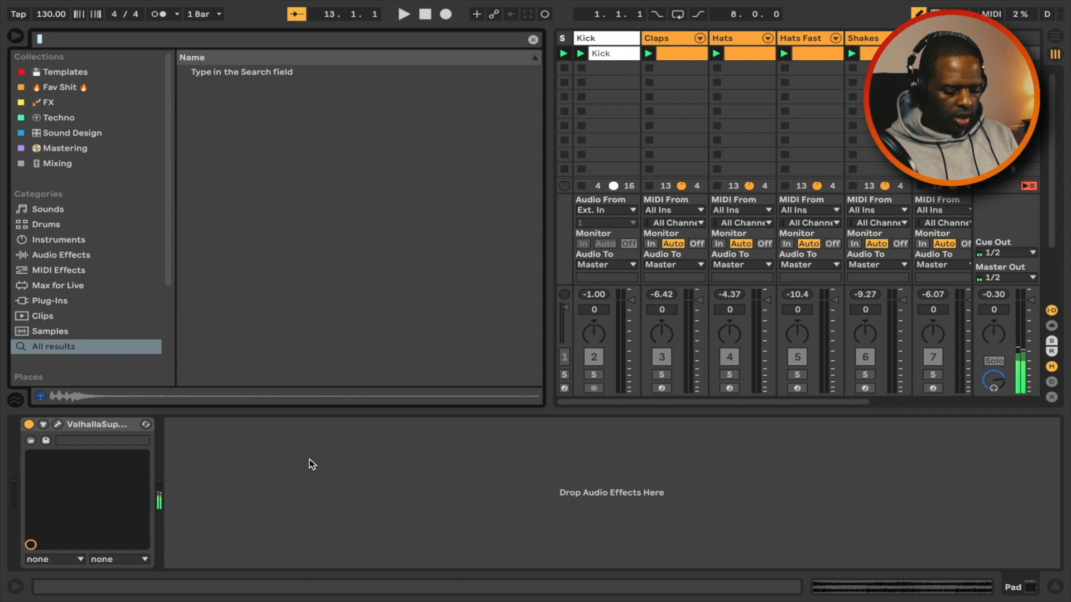
pyautogui.write('fx')
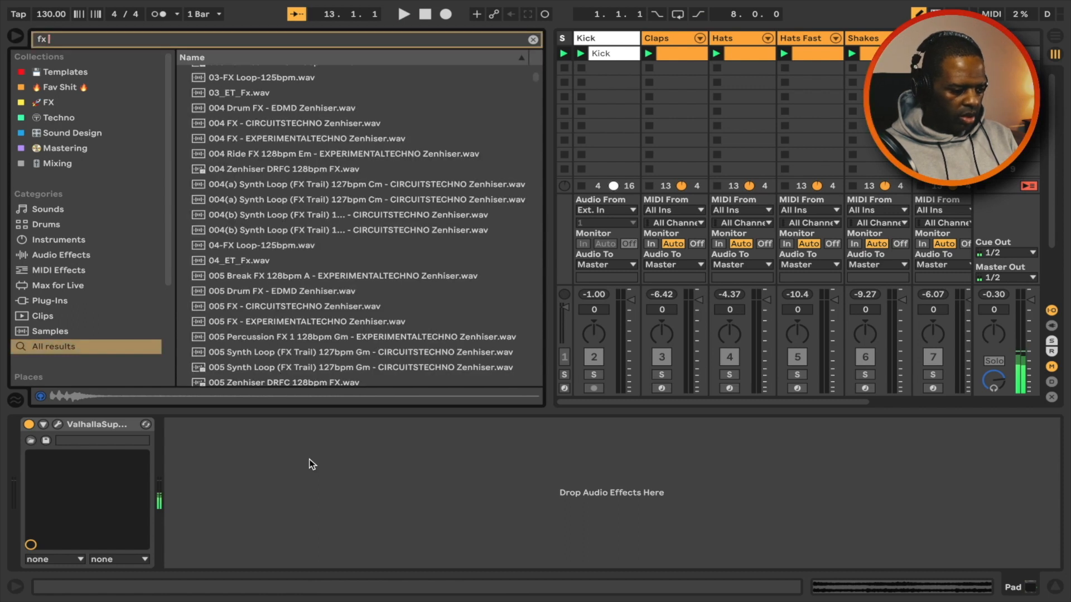
pyautogui.write(' bo')
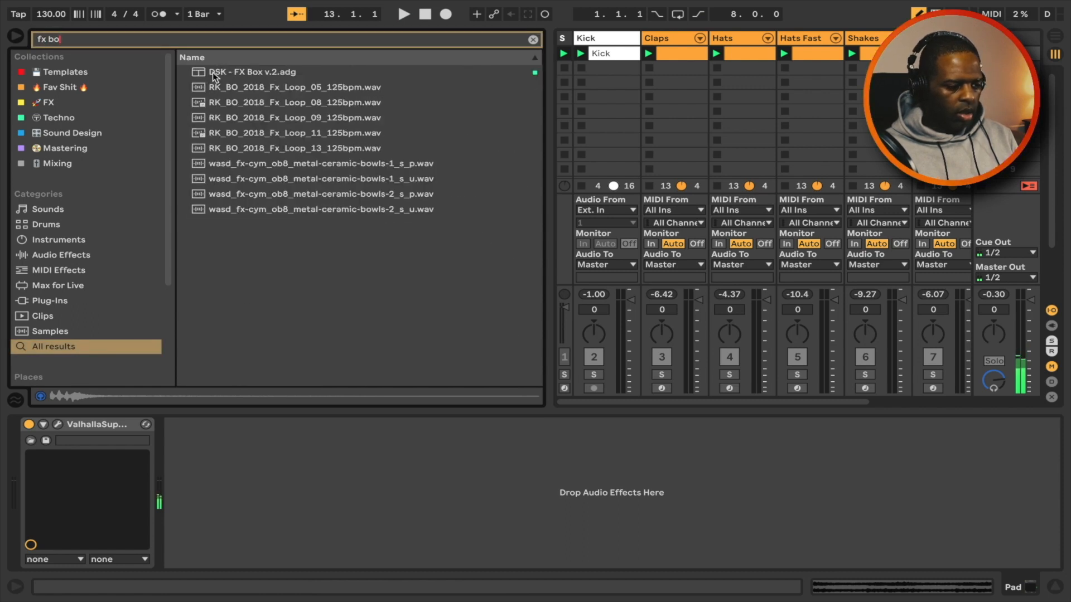
pyautogui.click(241, 72)
pyautogui.doubleClick(232, 72)
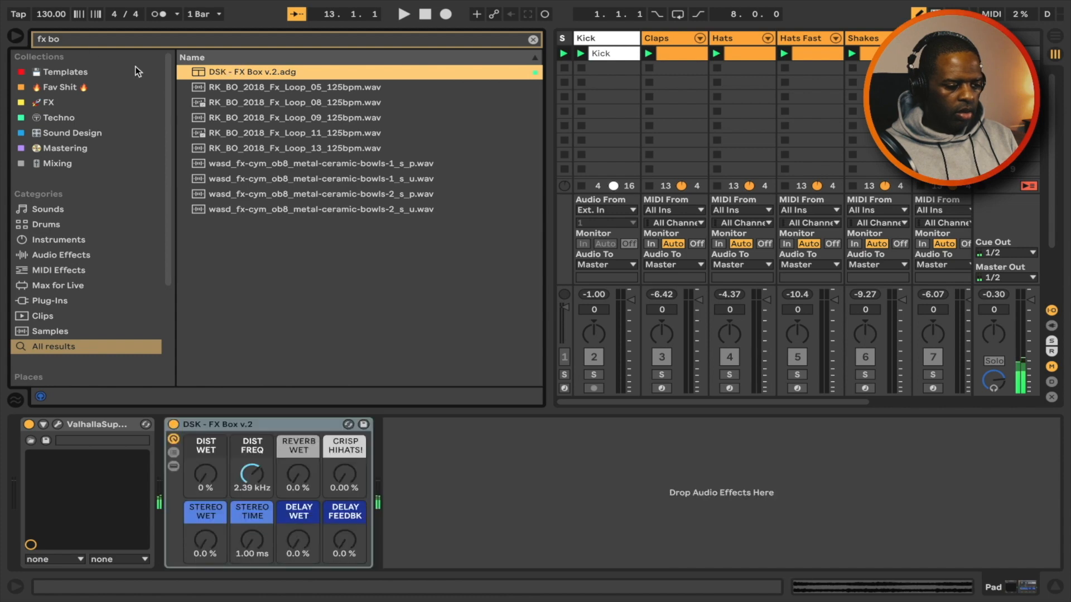
pyautogui.click(15, 36)
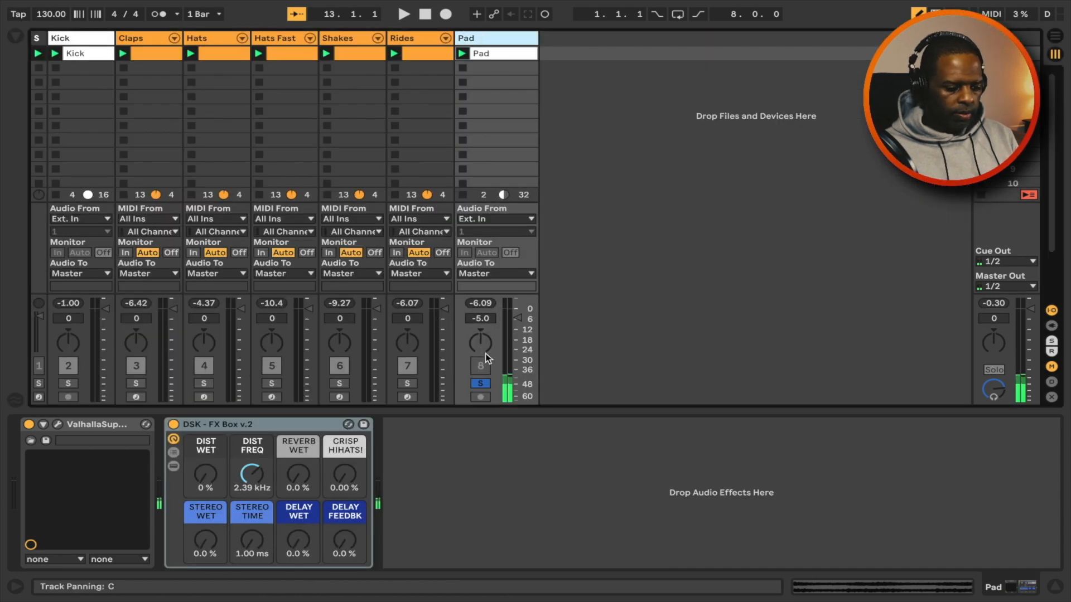
pyautogui.press('space')
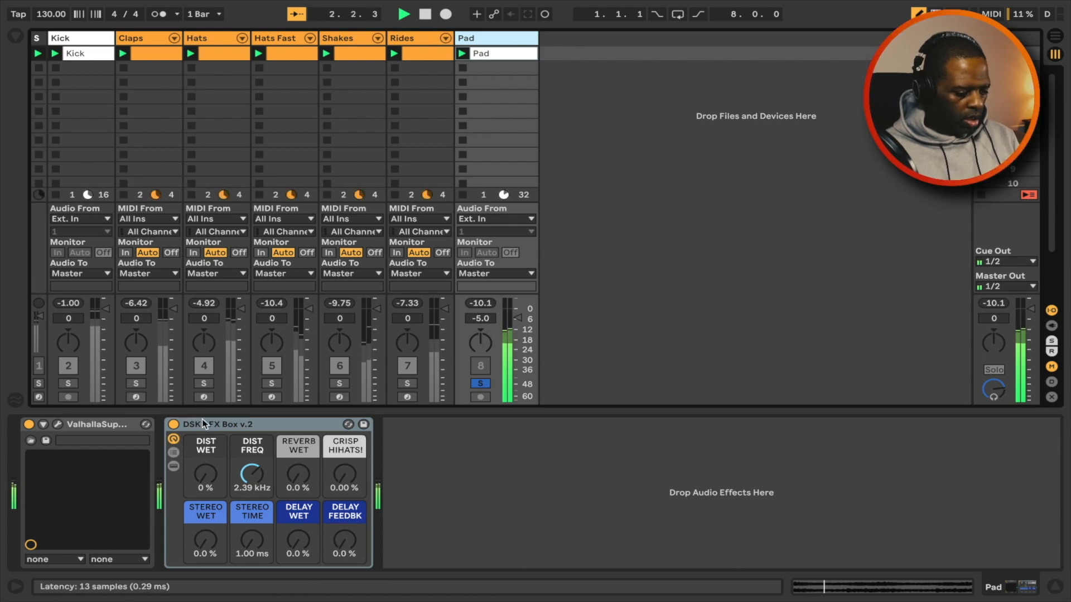
# Set the Pad rack's DIST WET to 33 % and audition the loop with the Pad muted, then unmute and solo the Pad again
pyautogui.click(480, 384)
pyautogui.click(482, 366)
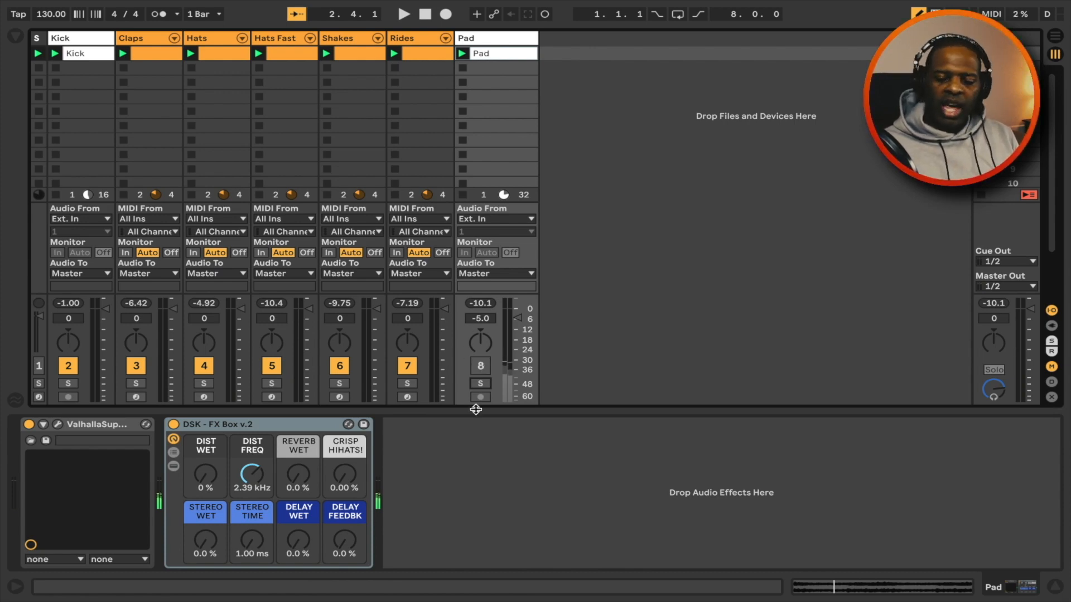
pyautogui.click(174, 425)
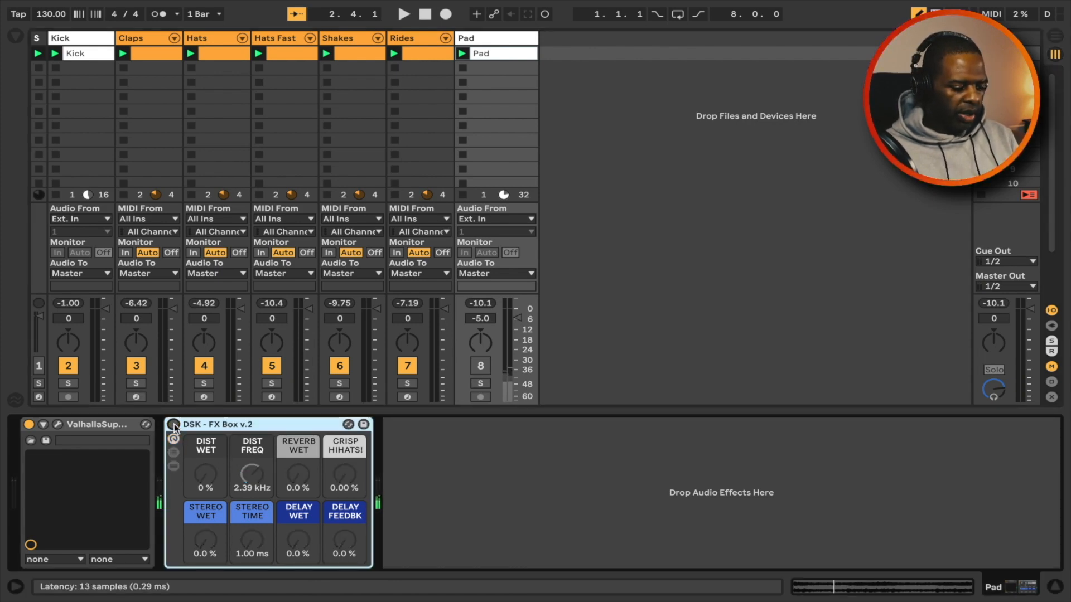
pyautogui.click(173, 425)
pyautogui.moveTo(205, 475); pyautogui.dragTo(205, 462)
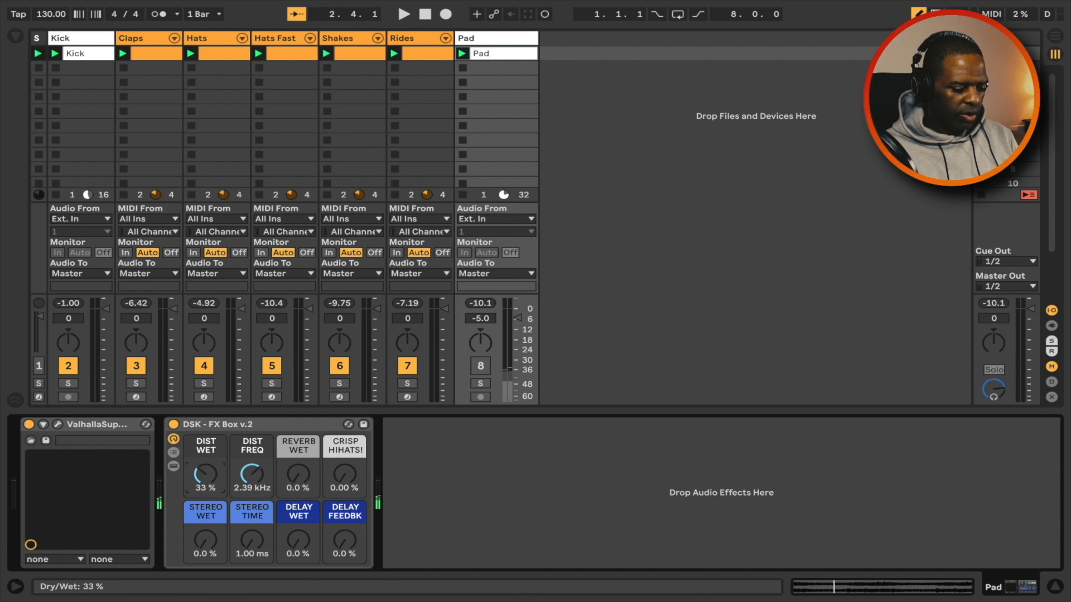
pyautogui.press('space')
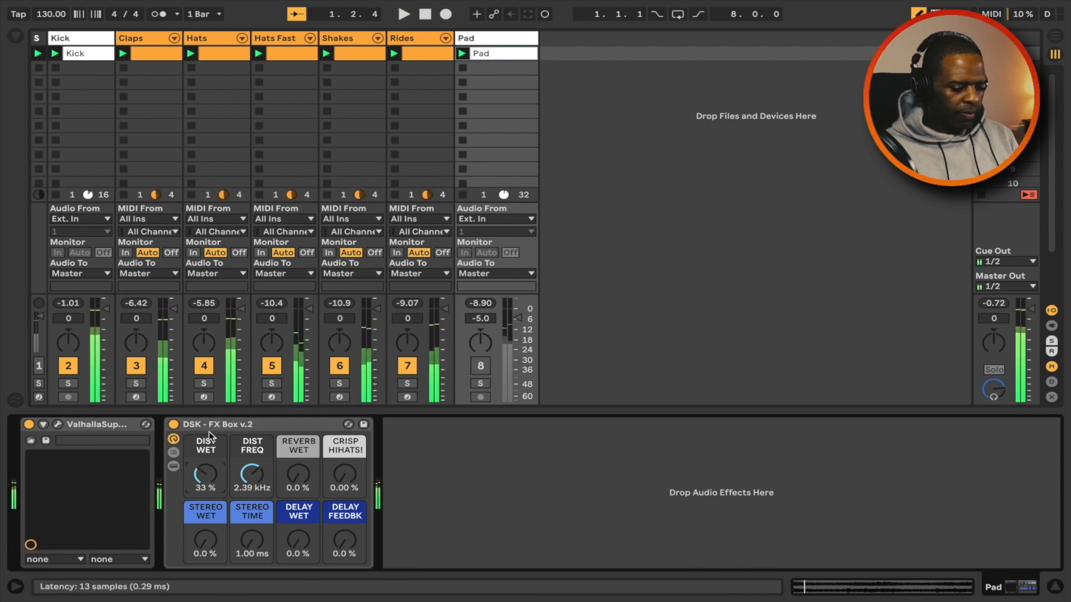
pyautogui.click(480, 366)
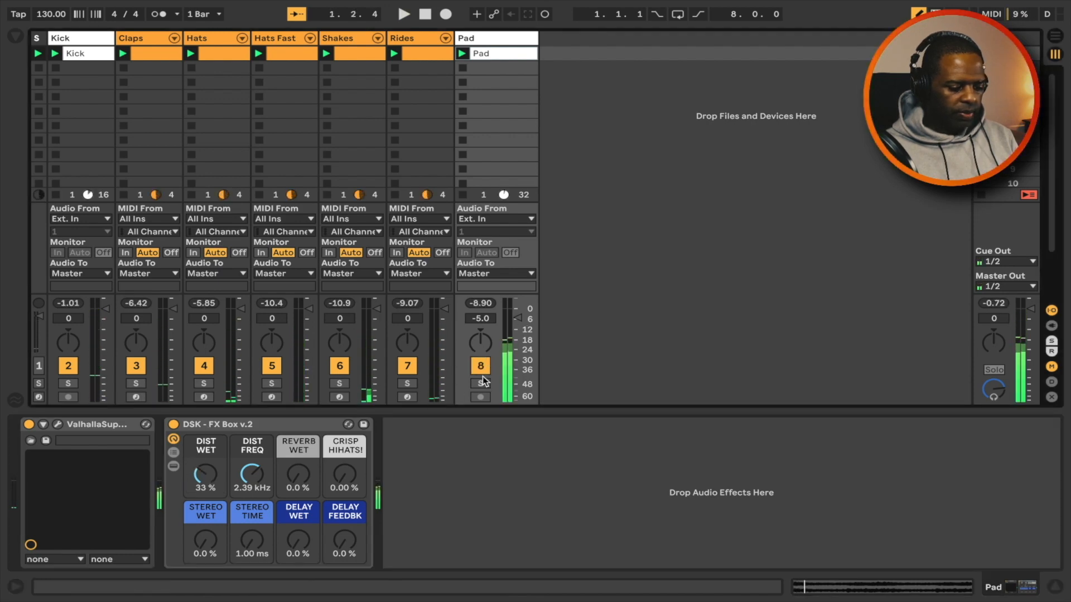
pyautogui.click(481, 383)
# Set the Pad rack's DIST WET to 15 %, DIST FREQ to 3.03 kHz, CRISP HIHATS! to 2.36 % and STEREO WET to 15 %
pyautogui.moveTo(205, 475); pyautogui.dragTo(249, 474)
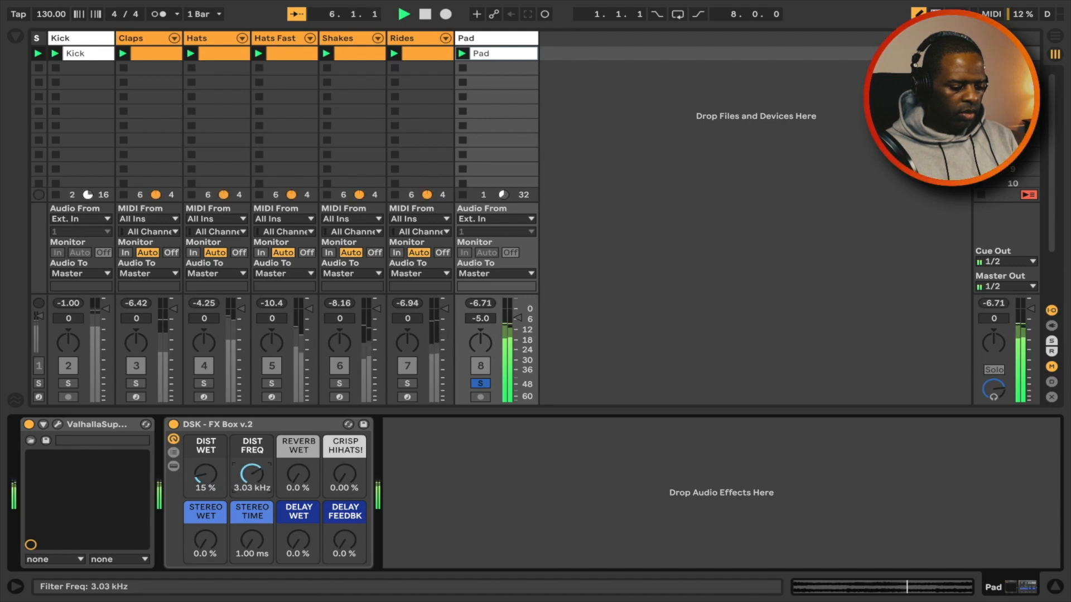
pyautogui.moveTo(344, 474); pyautogui.dragTo(345, 473)
pyautogui.moveTo(208, 540); pyautogui.dragTo(209, 533)
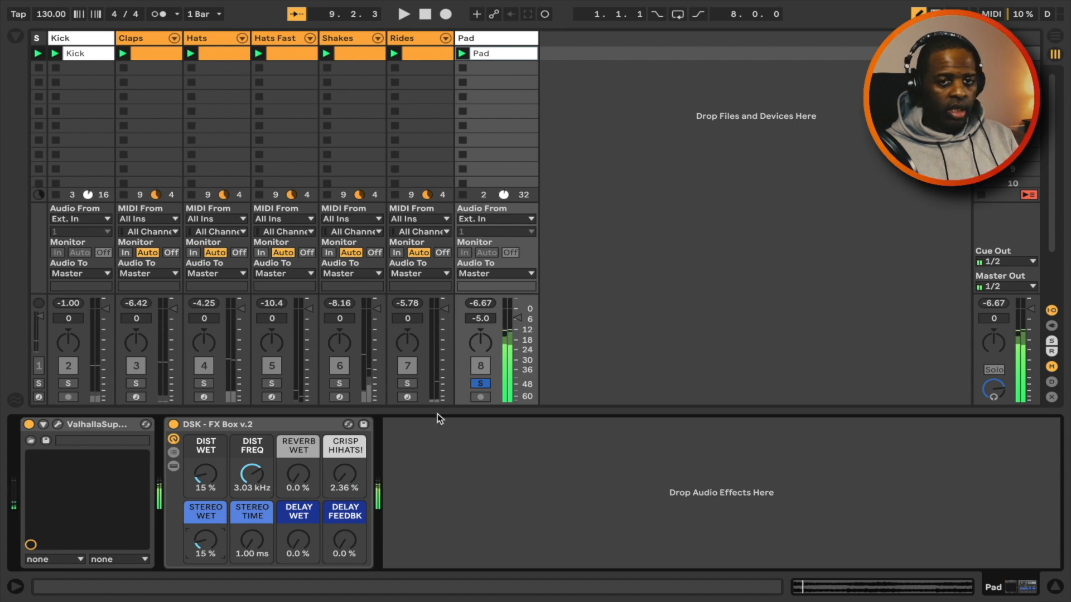
# Set the Pad's STEREO WET to 19 %, STEREO TIME to 1.52 ms, DELAY WET to 7.1 % and DELAY FEEDBK to 9.0 %, then bypass the rack to compare
pyautogui.press('space')
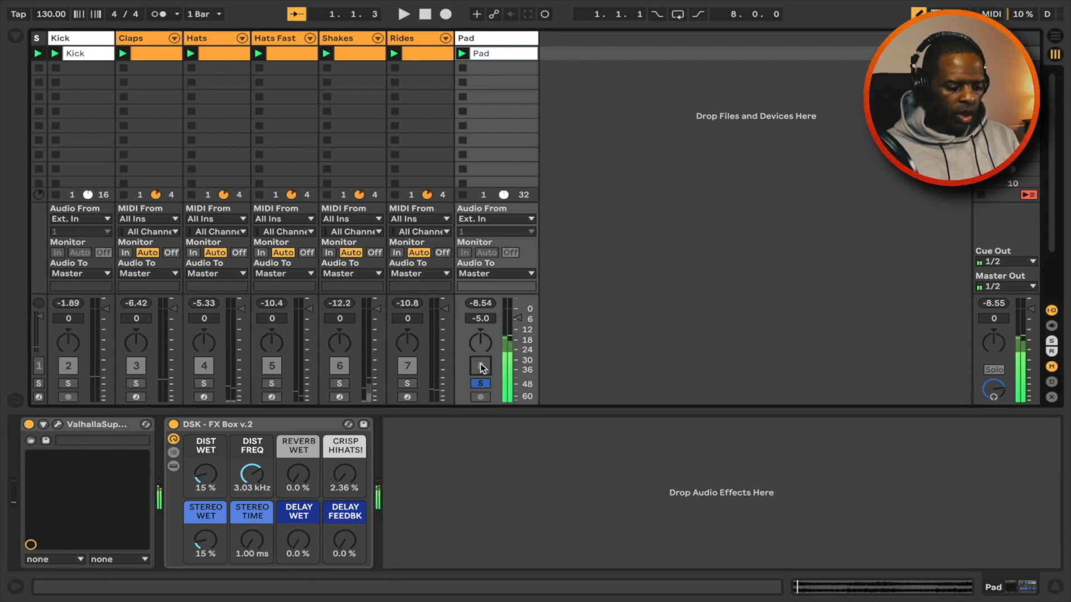
pyautogui.moveTo(199, 530); pyautogui.dragTo(199, 494)
pyautogui.press('space')
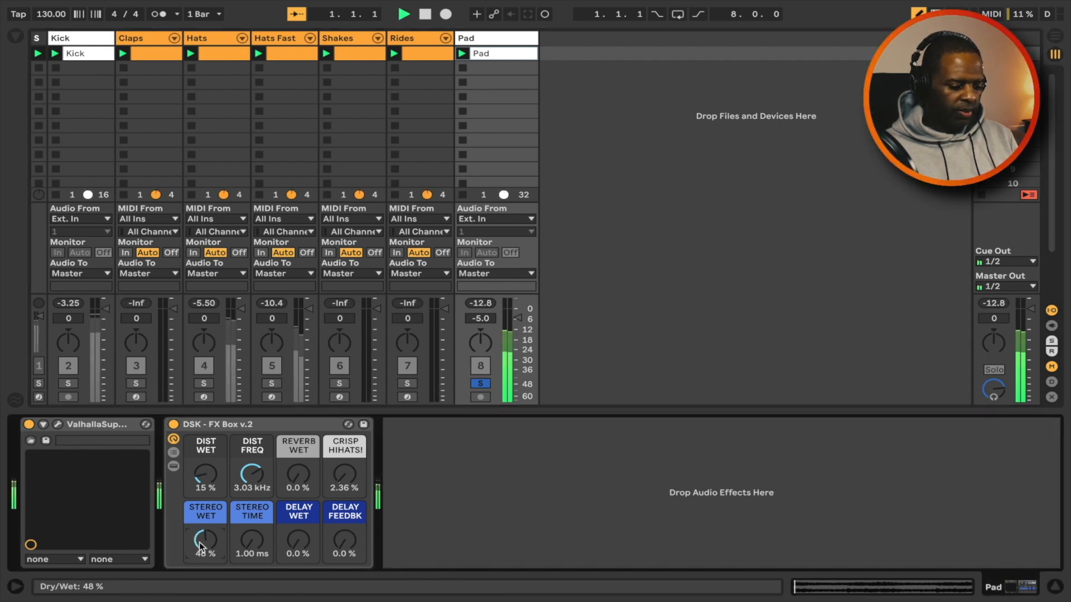
pyautogui.moveTo(200, 542); pyautogui.dragTo(199, 575)
pyautogui.moveTo(244, 545)
pyautogui.mouseDown()
pyautogui.moveTo(244, 519)
pyautogui.moveTo(244, 543)
pyautogui.mouseUp()
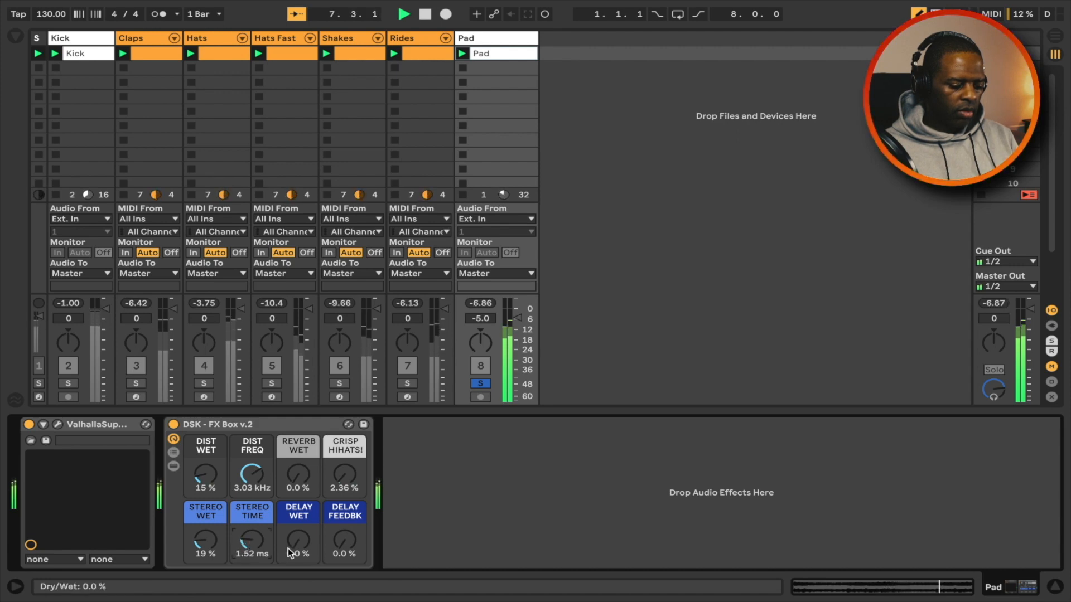
pyautogui.moveTo(298, 540); pyautogui.dragTo(344, 541)
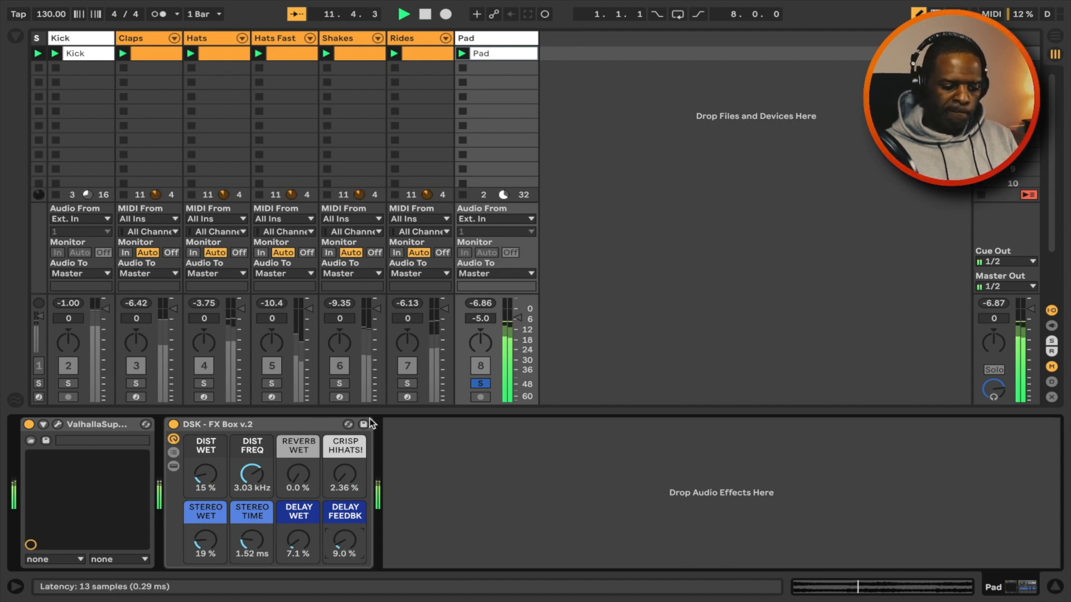
pyautogui.click(174, 426)
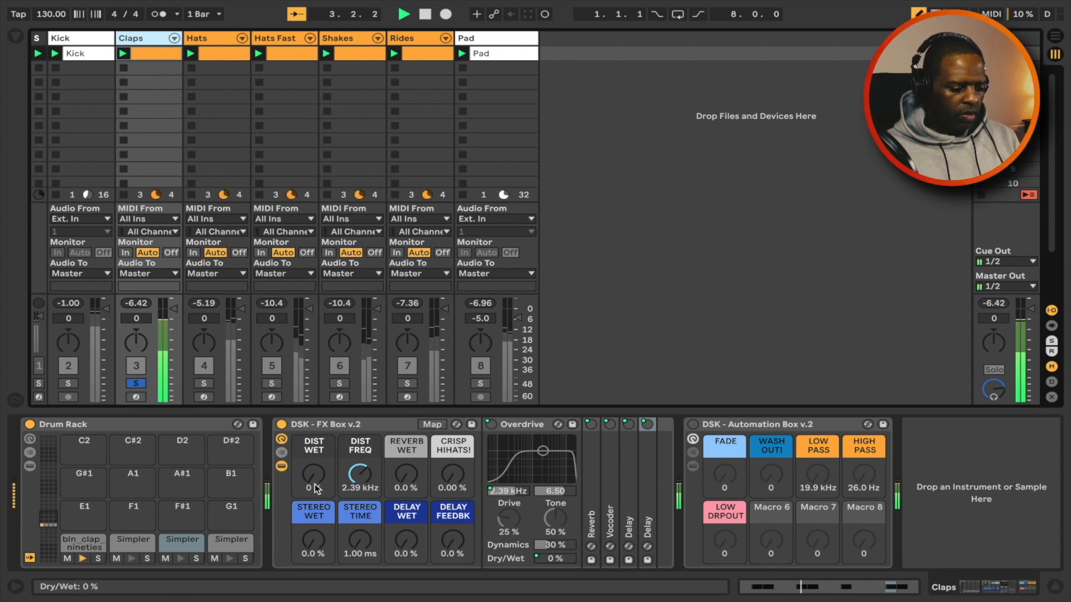
# Set the Claps rack to DIST WET 46 %, DIST FREQ 1.72 kHz, REVERB WET 37 %, CRISP HIHATS! 38.6 %, DELAY WET 15 % and DELAY FEEDBK 3.7 %
pyautogui.moveTo(313, 478); pyautogui.dragTo(312, 444)
pyautogui.moveTo(360, 474); pyautogui.dragTo(449, 470)
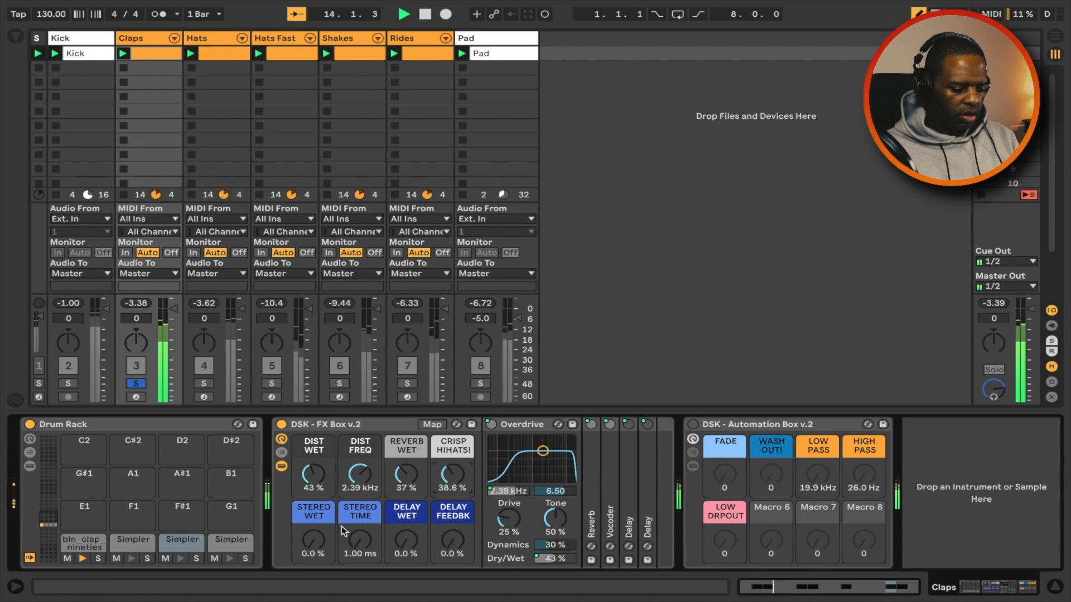
pyautogui.moveTo(406, 540); pyautogui.dragTo(406, 532)
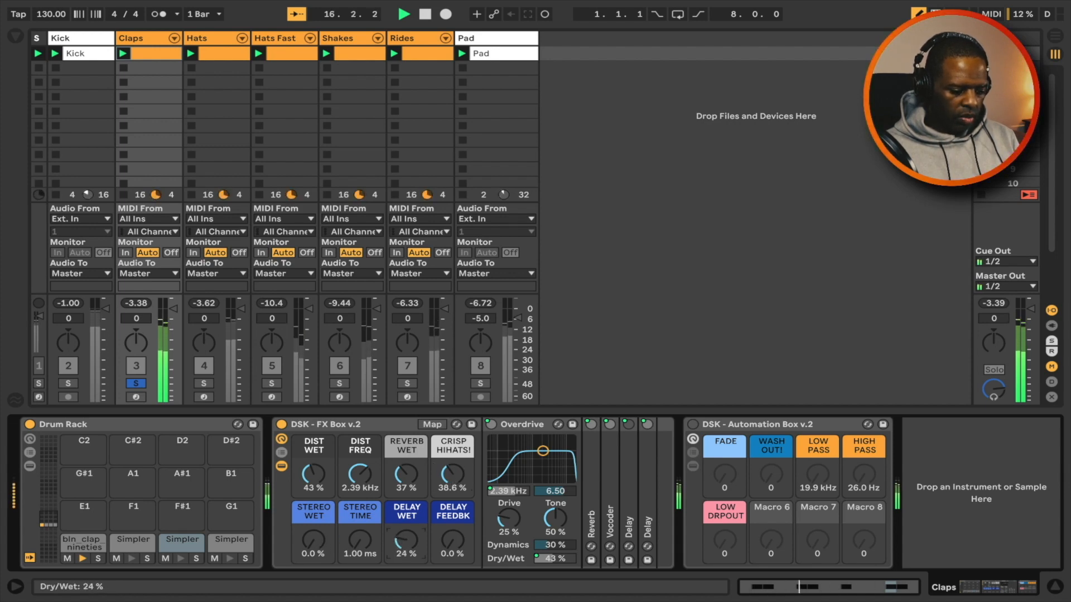
pyautogui.moveTo(452, 540); pyautogui.dragTo(406, 544)
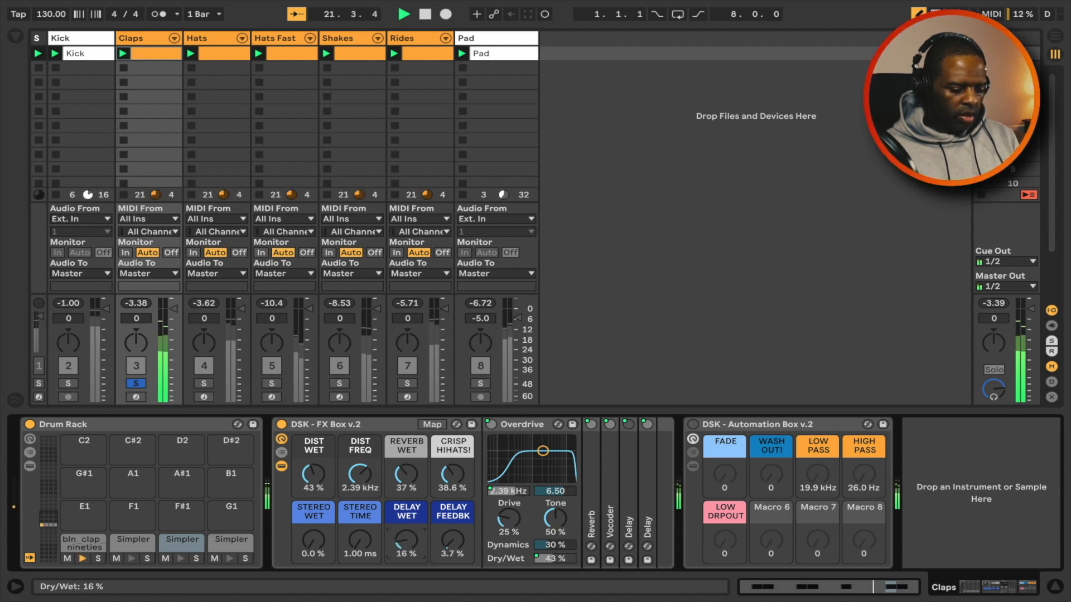
pyautogui.moveTo(406, 543); pyautogui.dragTo(406, 545)
pyautogui.moveTo(328, 484); pyautogui.dragTo(359, 484)
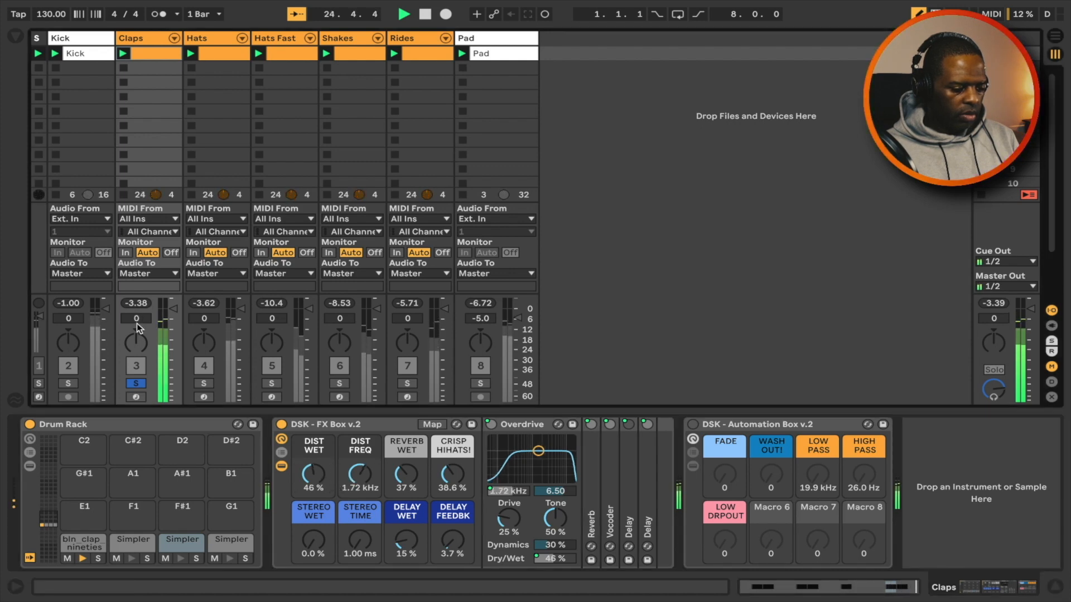
# Compare the soloed Claps with the FX Box rack bypassed and enabled, then stop playback
pyautogui.click(281, 425)
pyautogui.press('space')
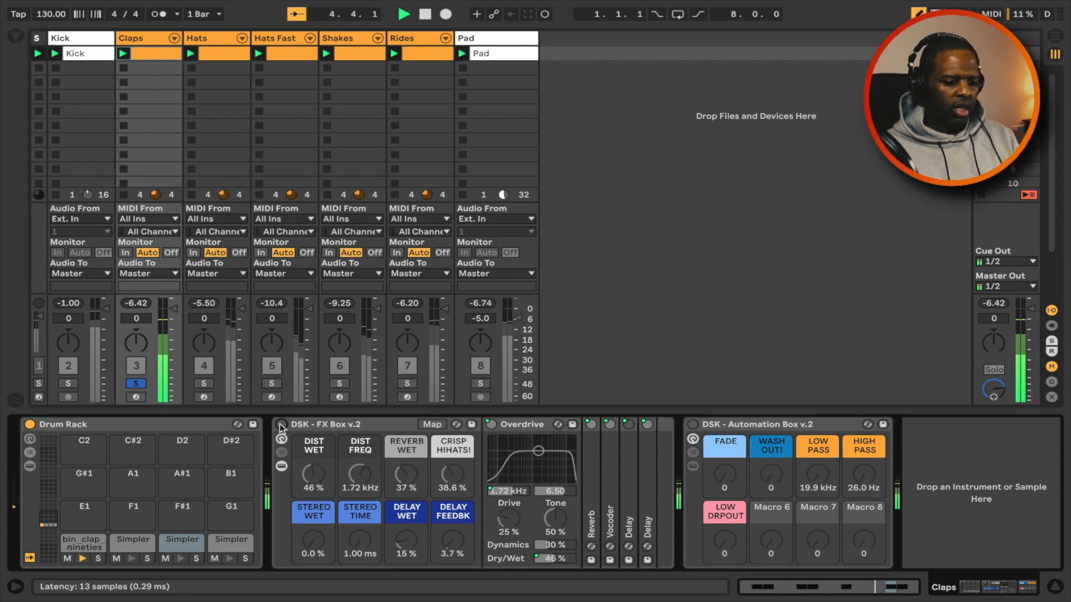
pyautogui.click(281, 425)
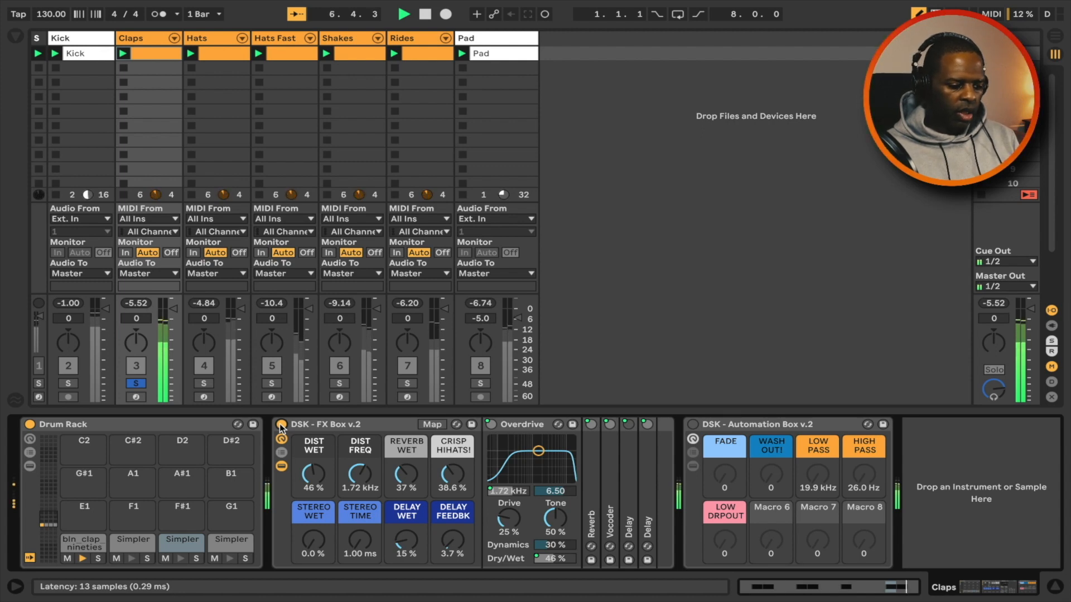
pyautogui.press('space')
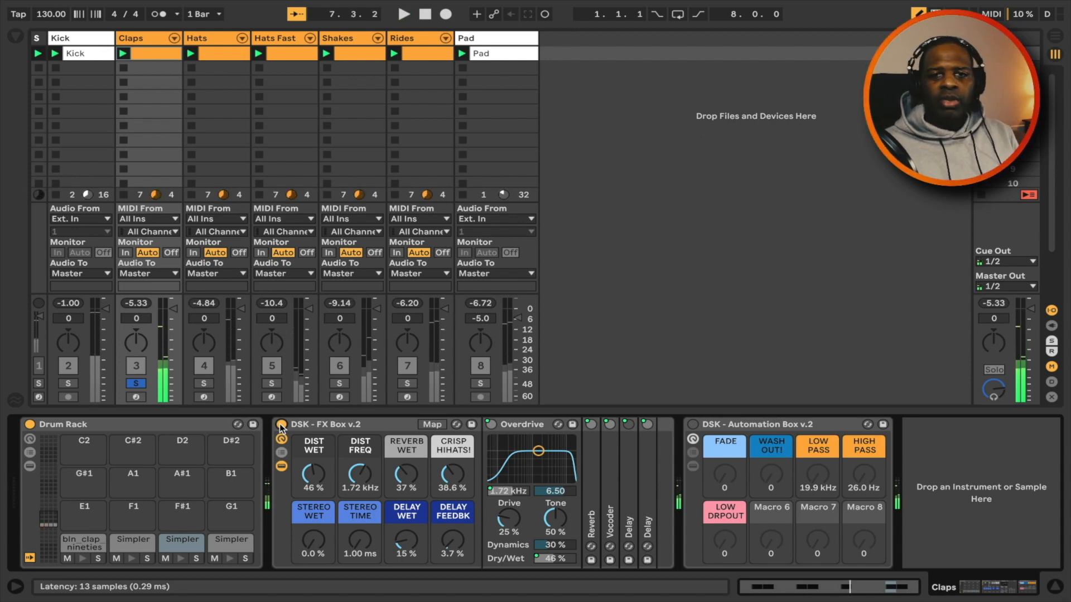